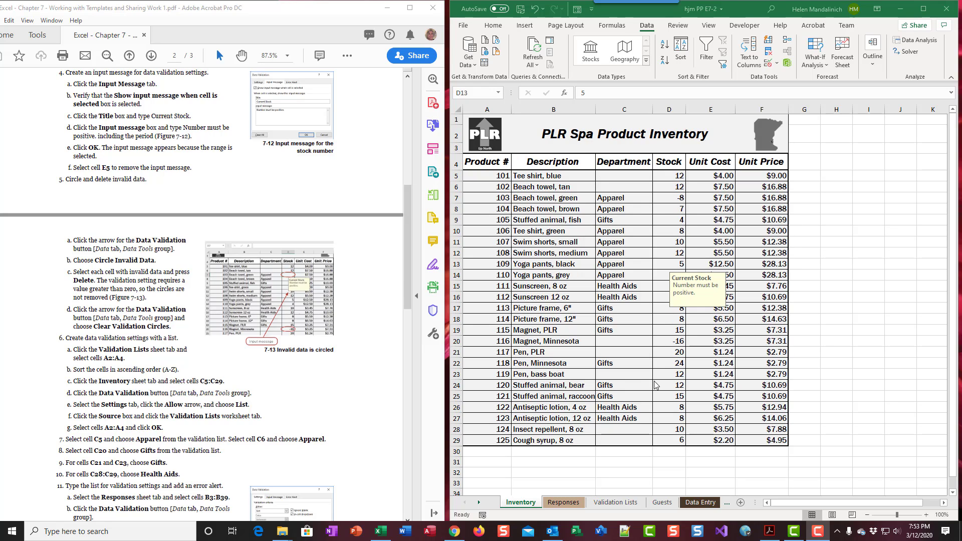
# Circle the invalid data in the Stock column, cells D5:D29, on the Inventory sheet.
pyautogui.scroll(3, 161, 291)
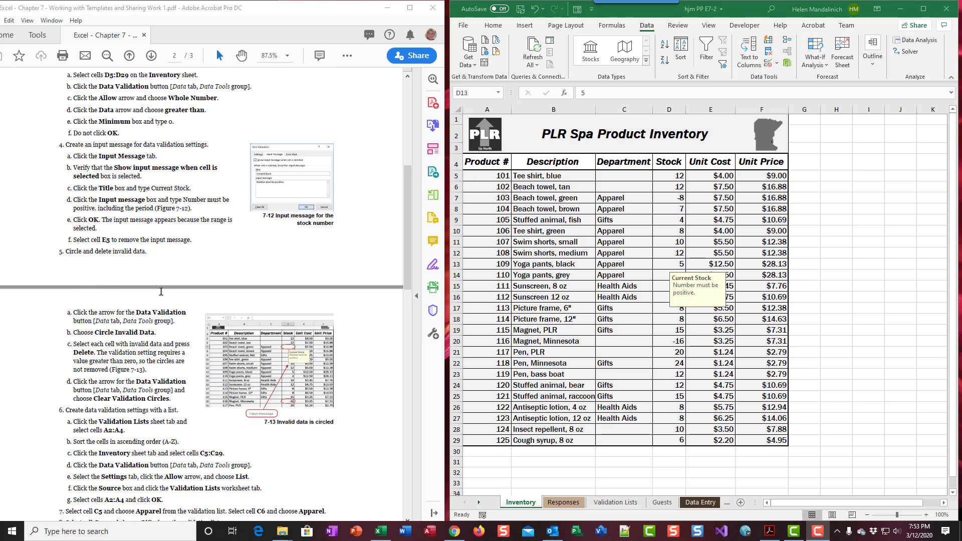
pyautogui.scroll(1, 161, 291)
pyautogui.scroll(-4, 161, 291)
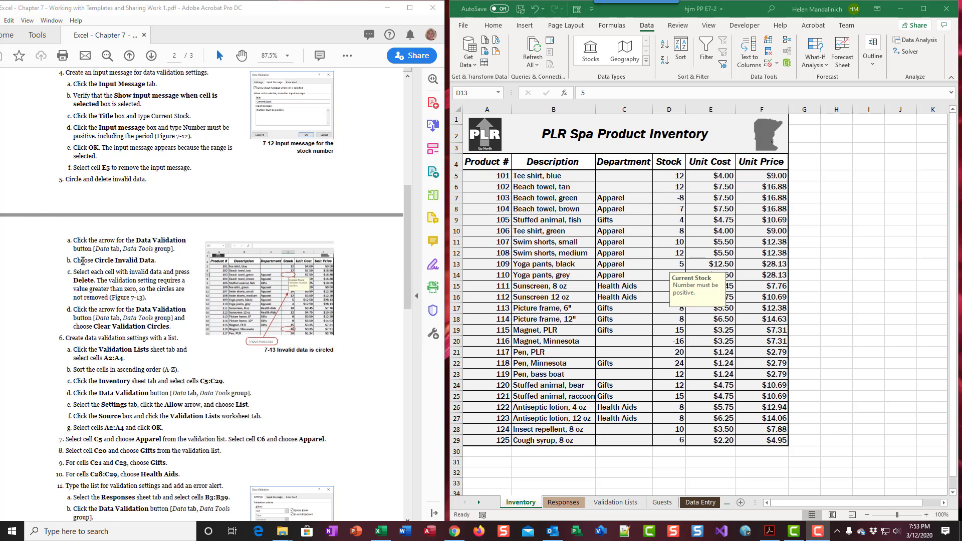
pyautogui.scroll(1, 113, 277)
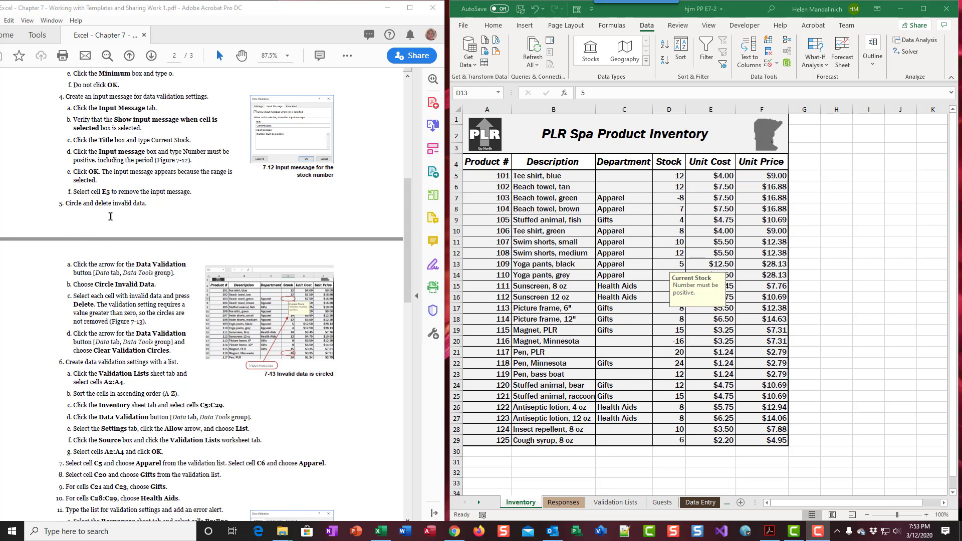
pyautogui.scroll(-1, 110, 216)
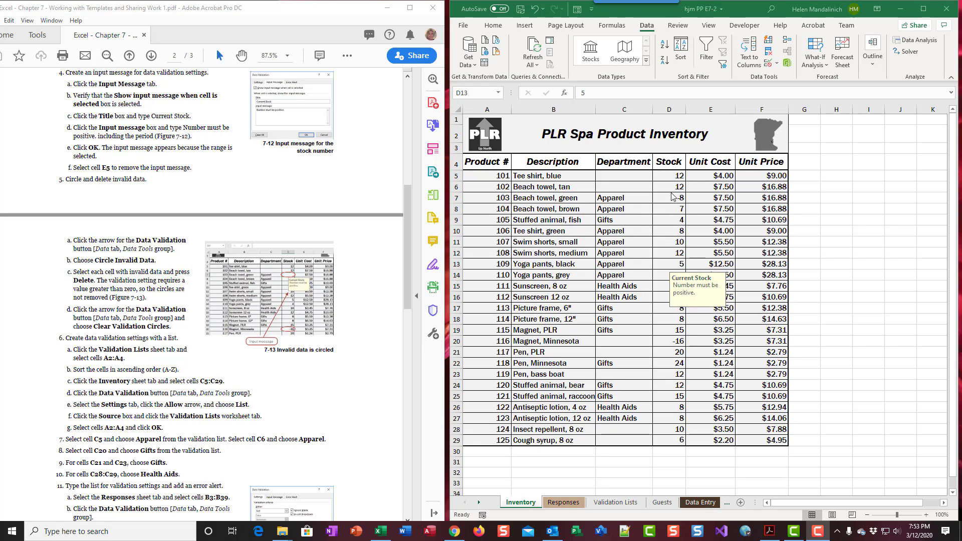
pyautogui.click(689, 176)
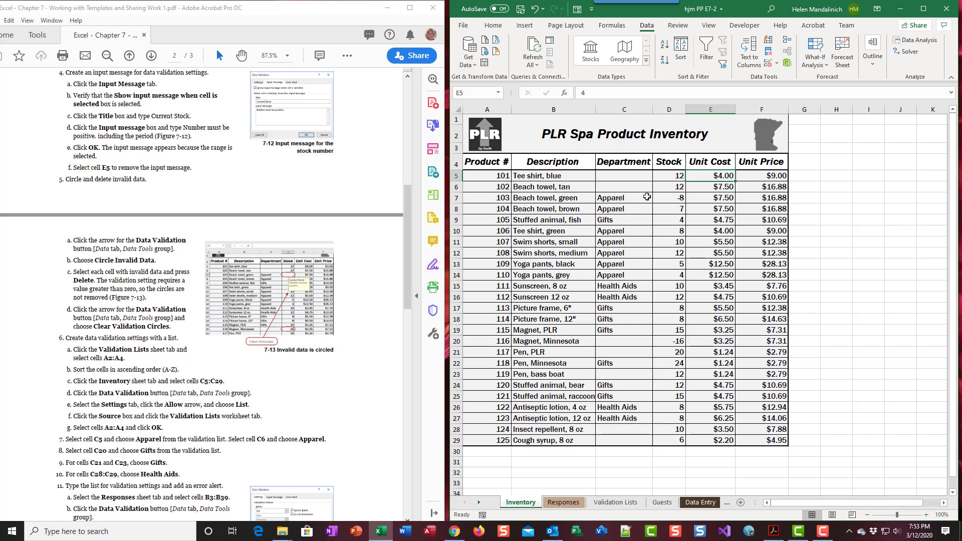
pyautogui.moveTo(670, 179); pyautogui.dragTo(677, 441)
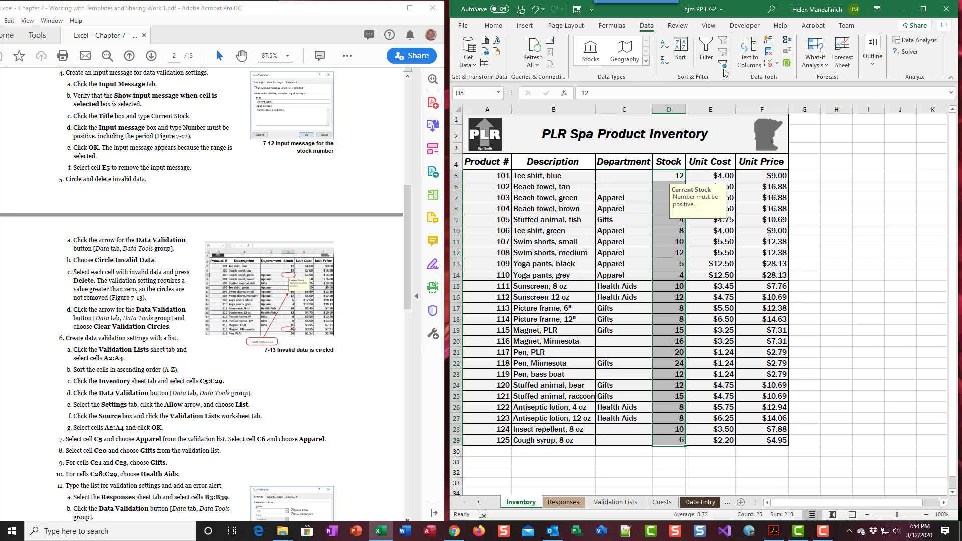
pyautogui.click(777, 64)
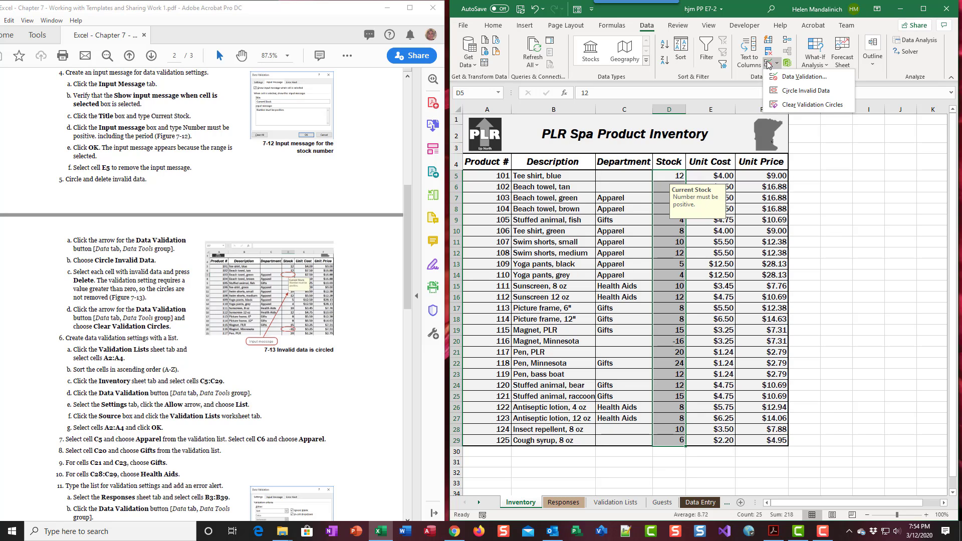
pyautogui.click(829, 94)
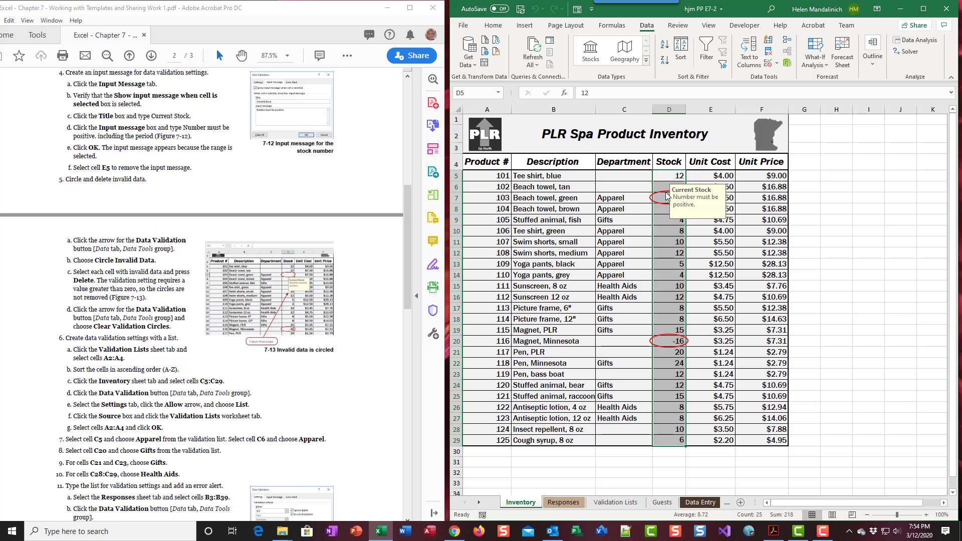
pyautogui.click(873, 188)
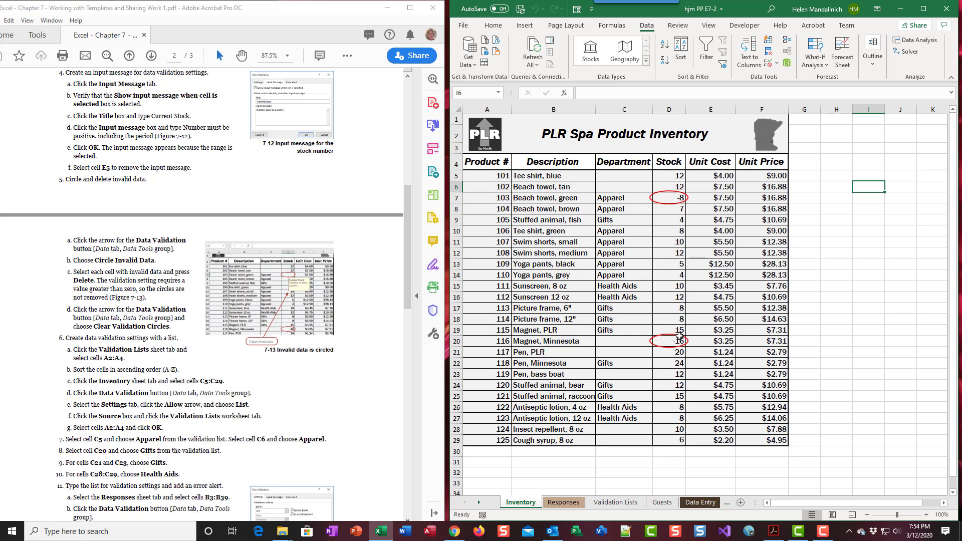
# Try 0 as the stock value in D7, decline the invalid entry, and leave the cell empty.
pyautogui.click(675, 199)
pyautogui.write('0')
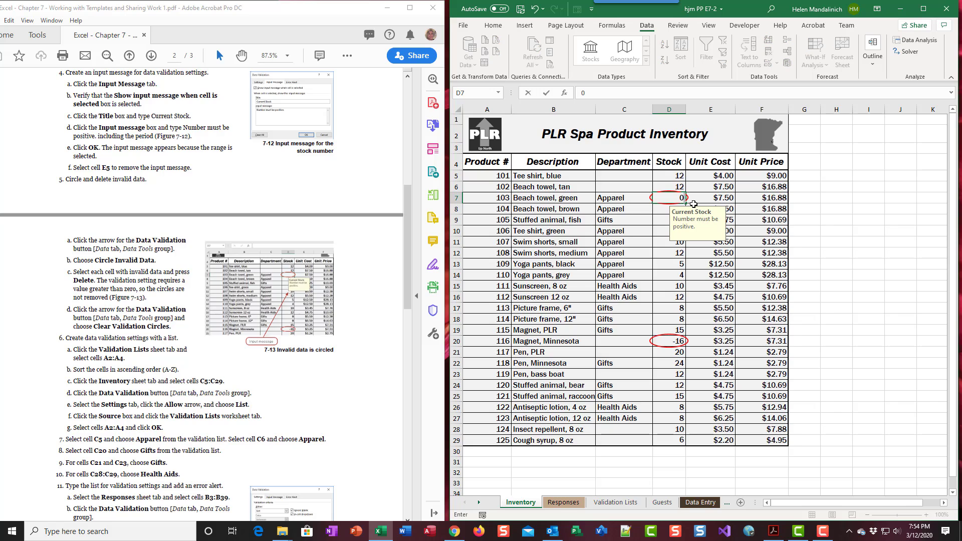
pyautogui.click(669, 347)
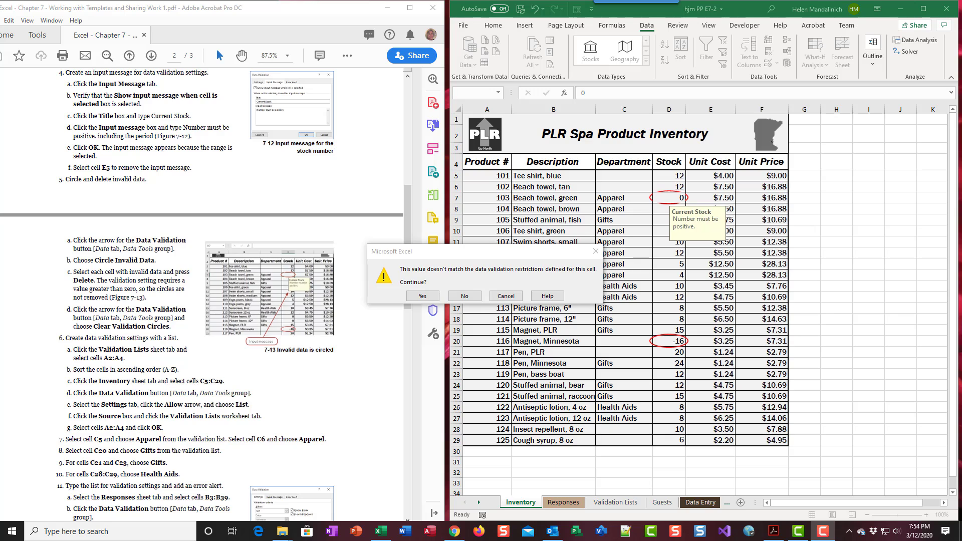
pyautogui.click(462, 298)
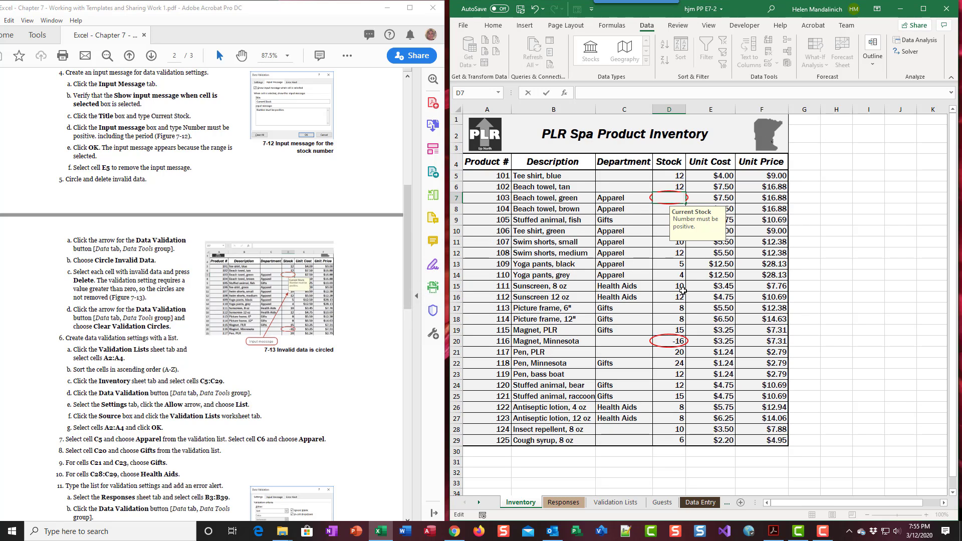
# Delete the invalid stock value for Magnet, Minnesota in D20.
pyautogui.click(669, 341)
pyautogui.press('Delete')
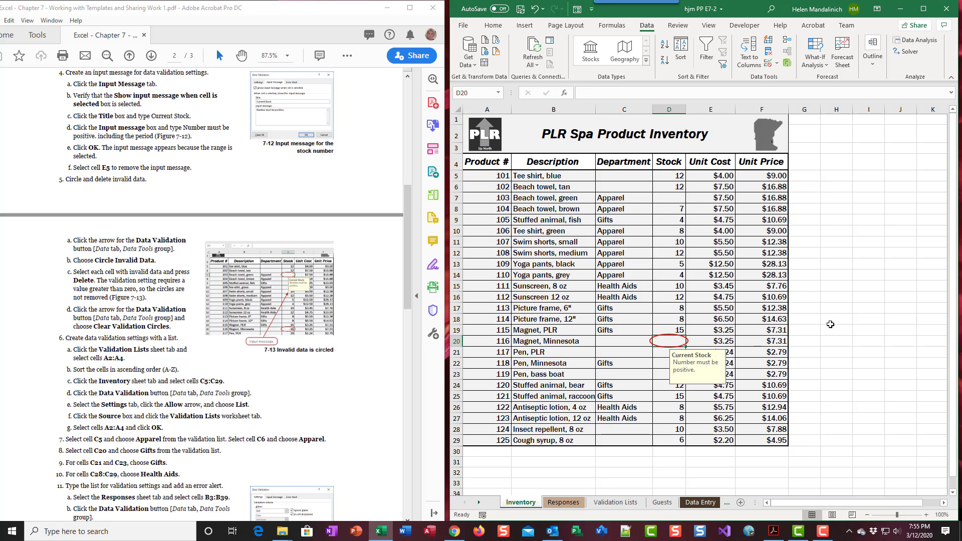
pyautogui.press('Down')
pyautogui.press('Down')
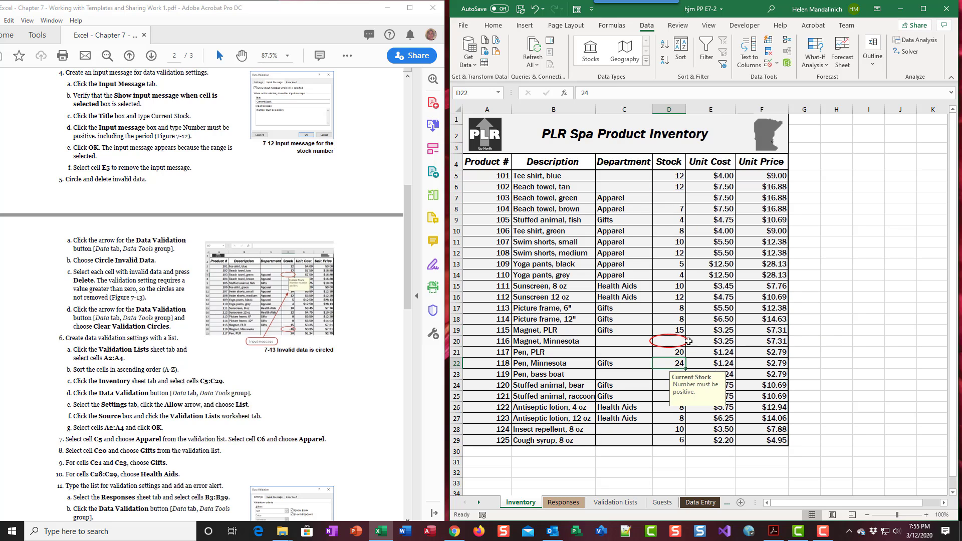
pyautogui.click(680, 197)
pyautogui.click(666, 336)
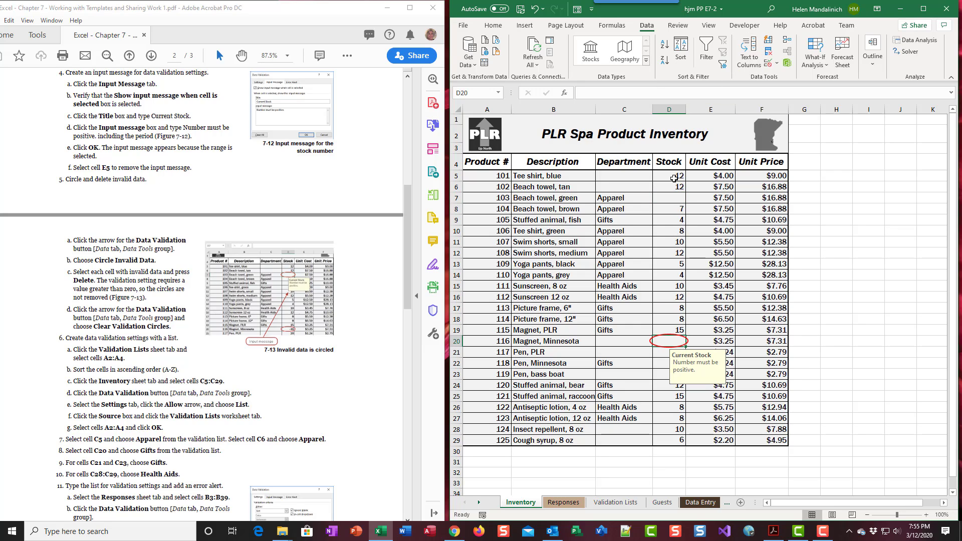
# Clear the validation circles from the Stock cells D5:D29.
pyautogui.moveTo(675, 176); pyautogui.dragTo(675, 440)
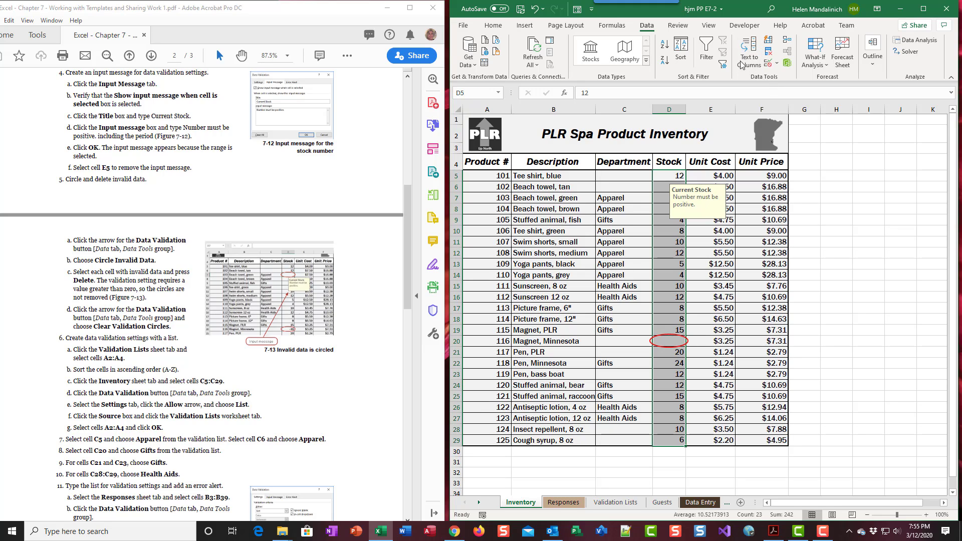
pyautogui.click(777, 63)
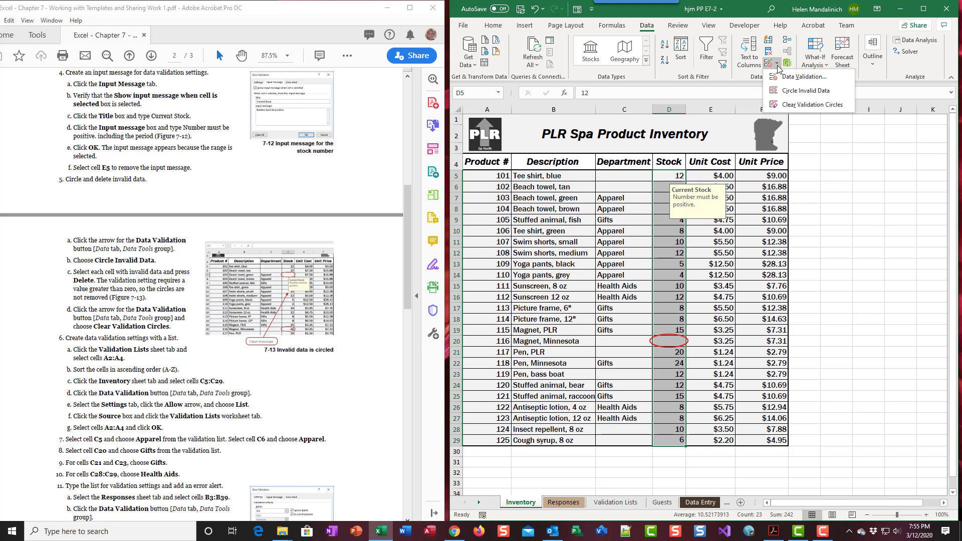
pyautogui.click(785, 105)
pyautogui.click(868, 297)
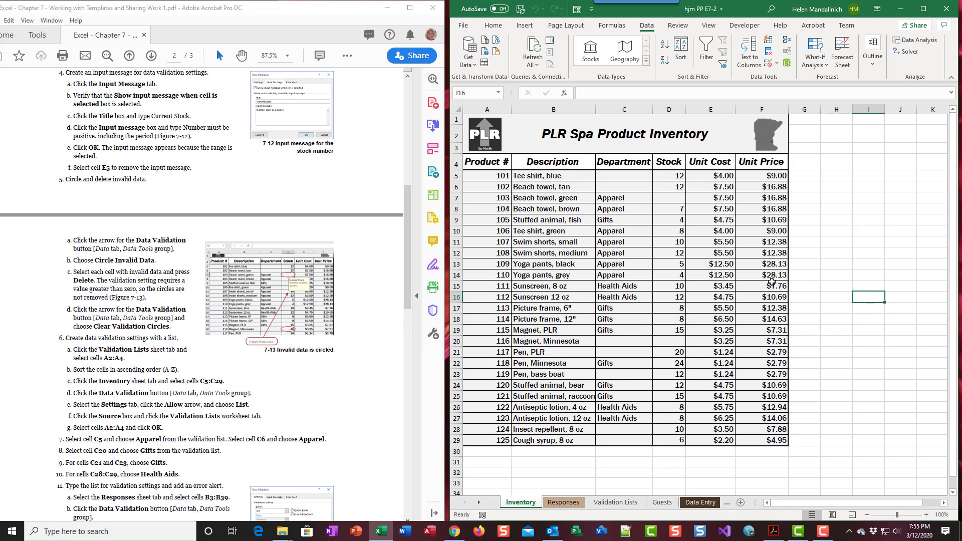
# Sort cells A2:A4 on the Validation Lists sheet in ascending order (A to Z).
pyautogui.scroll(-6, 74, 359)
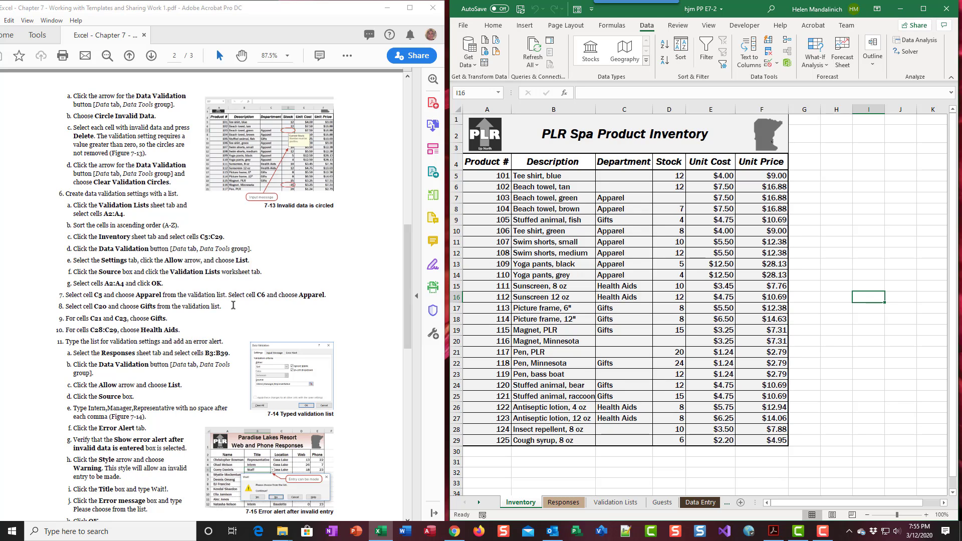
pyautogui.scroll(-1, 138, 242)
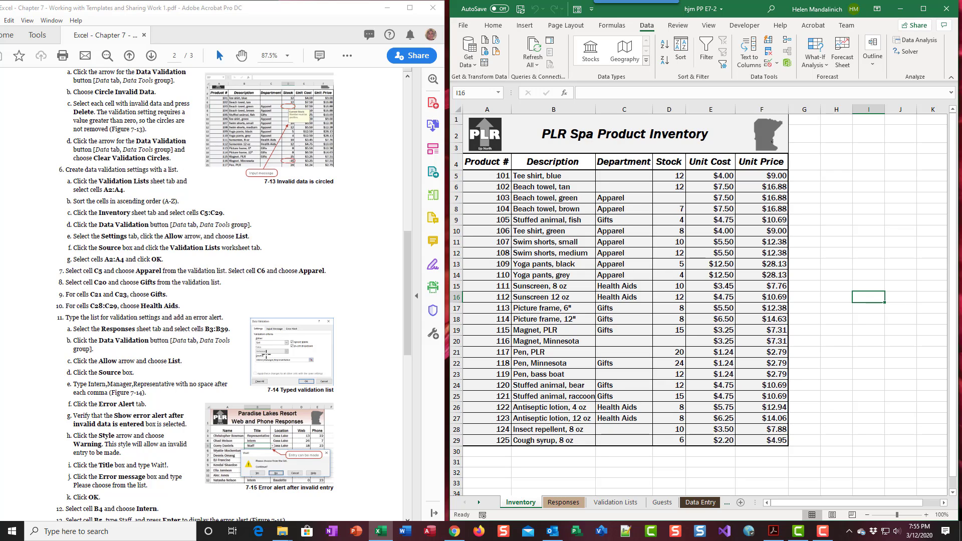
pyautogui.click(608, 502)
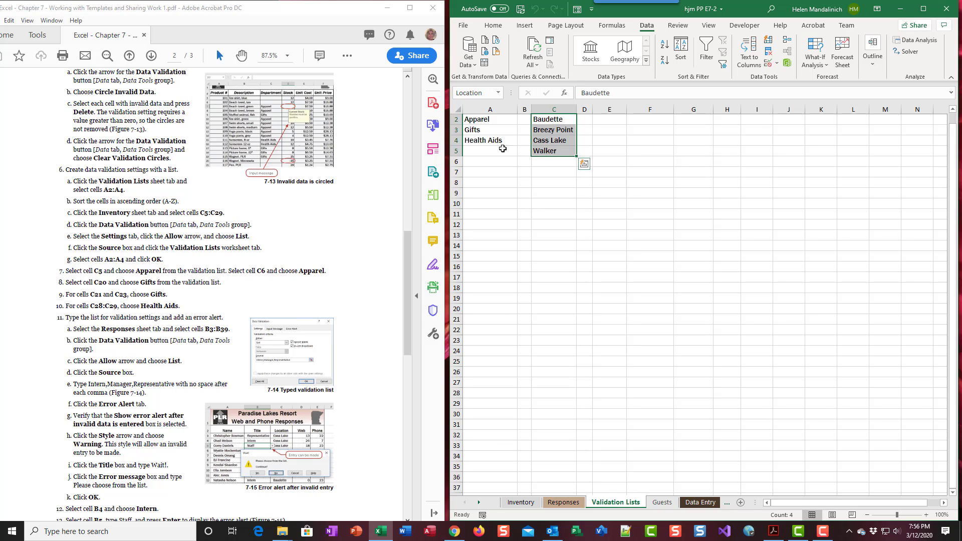
pyautogui.click(491, 119)
pyautogui.moveTo(491, 119); pyautogui.dragTo(493, 142)
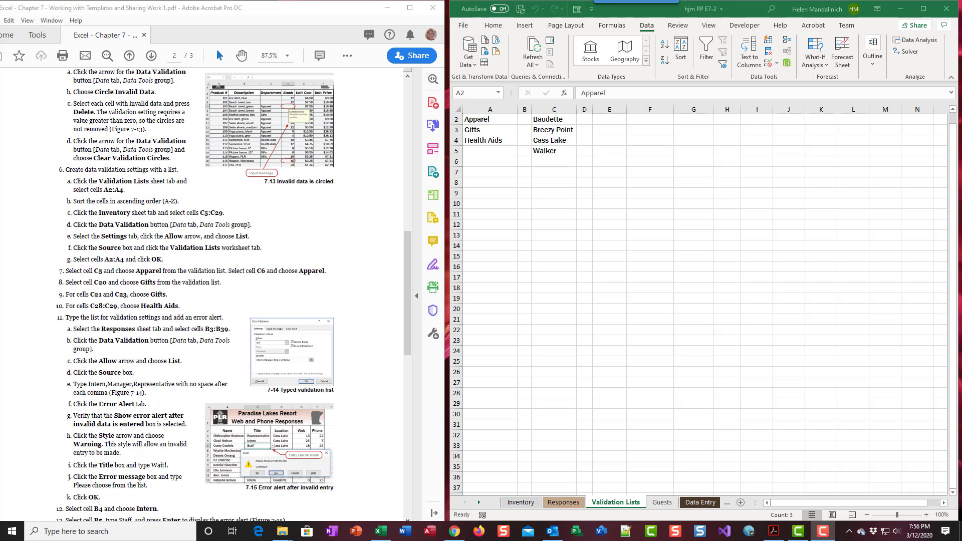
pyautogui.click(484, 118)
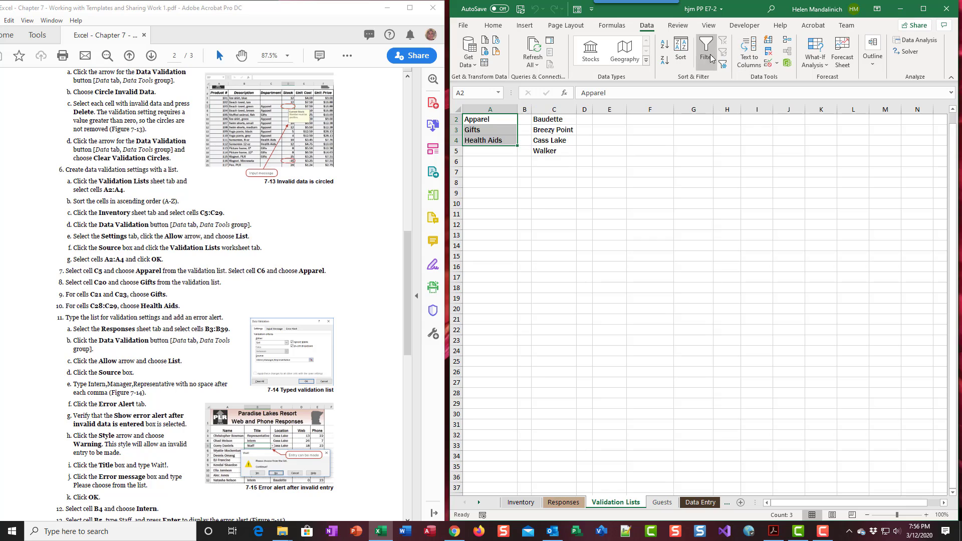
pyautogui.click(671, 46)
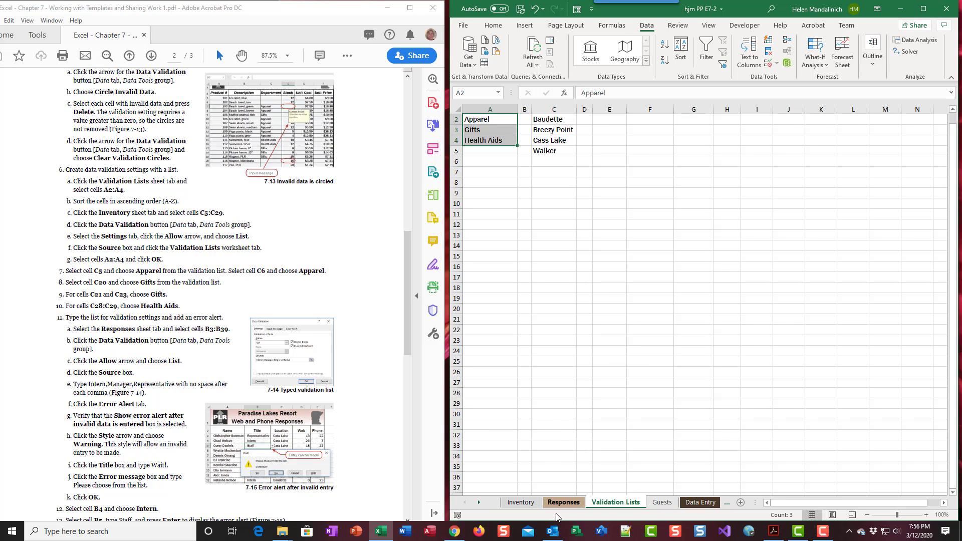
# Start a data validation rule for Department cells C5:C29 on the Inventory sheet, allowing List values.
pyautogui.click(531, 506)
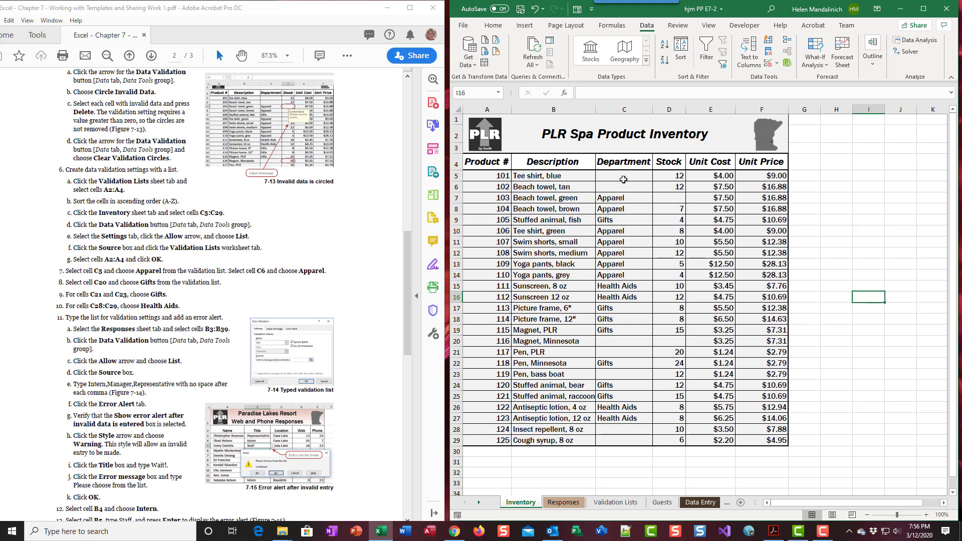
pyautogui.click(625, 177)
pyautogui.moveTo(624, 176); pyautogui.dragTo(628, 437)
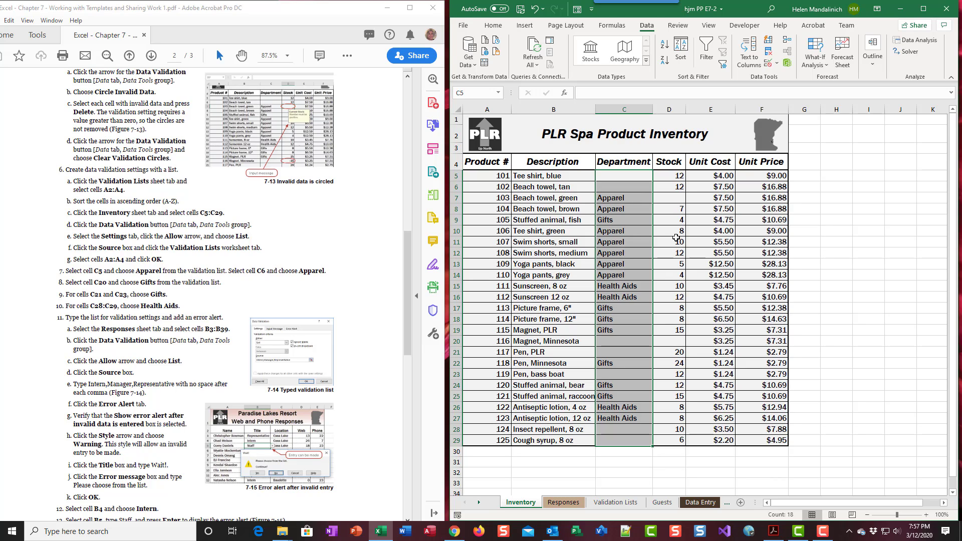
pyautogui.click(776, 64)
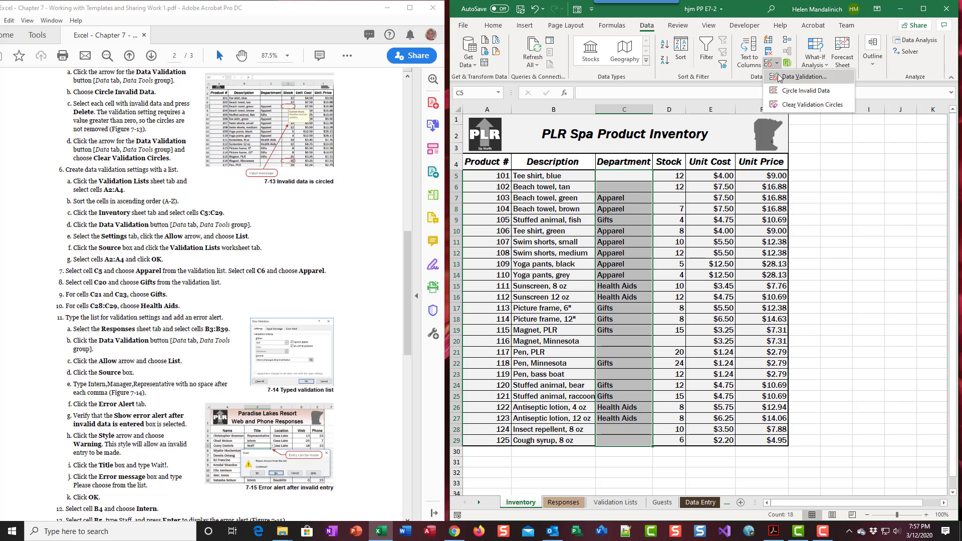
pyautogui.click(782, 74)
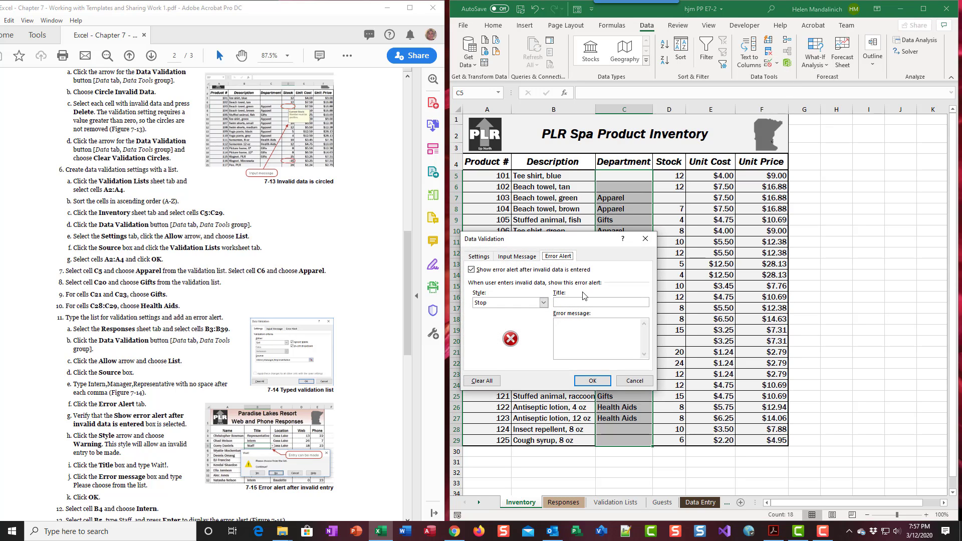
pyautogui.click(479, 256)
pyautogui.moveTo(595, 242); pyautogui.dragTo(801, 171)
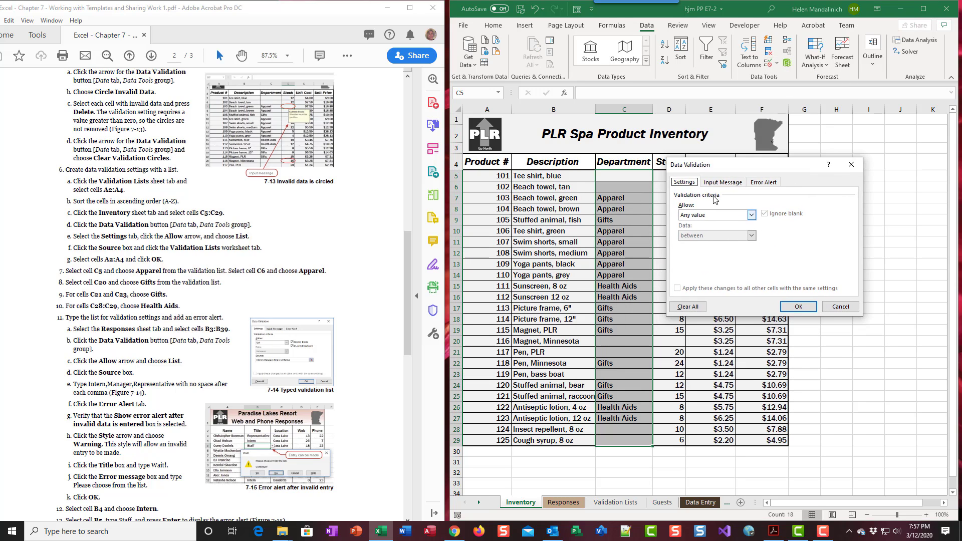
pyautogui.click(750, 215)
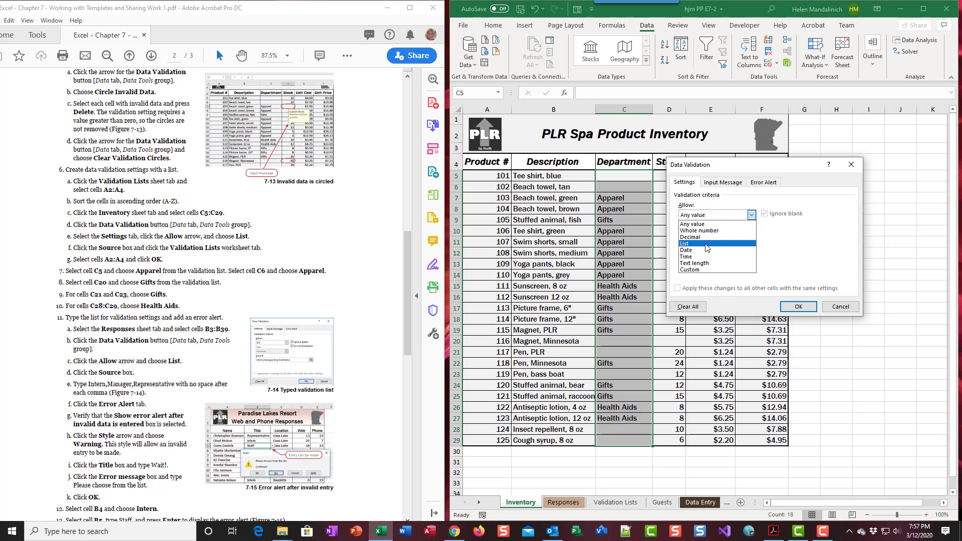
pyautogui.click(707, 244)
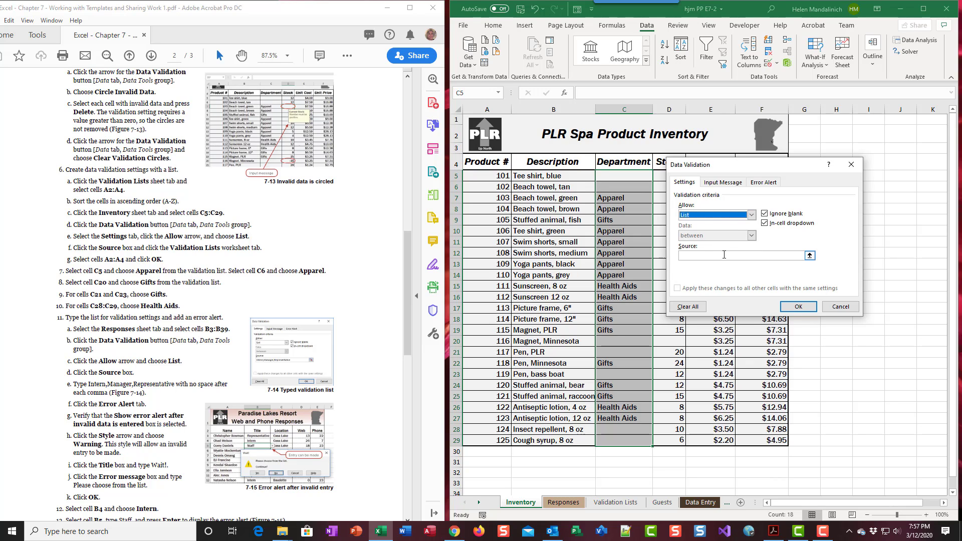
# Set the list source to cells A2:A4 on the Validation Lists sheet and apply the rule.
pyautogui.click(708, 256)
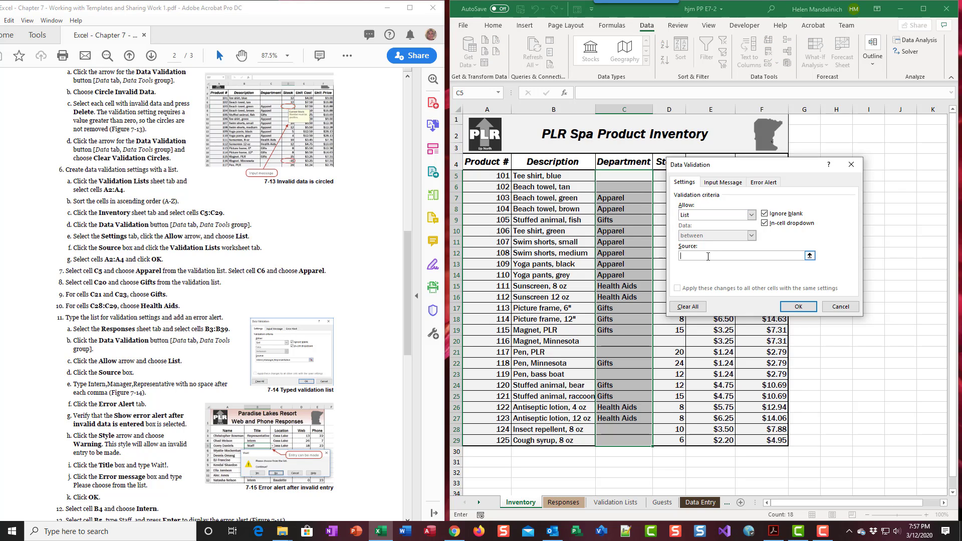
pyautogui.click(600, 503)
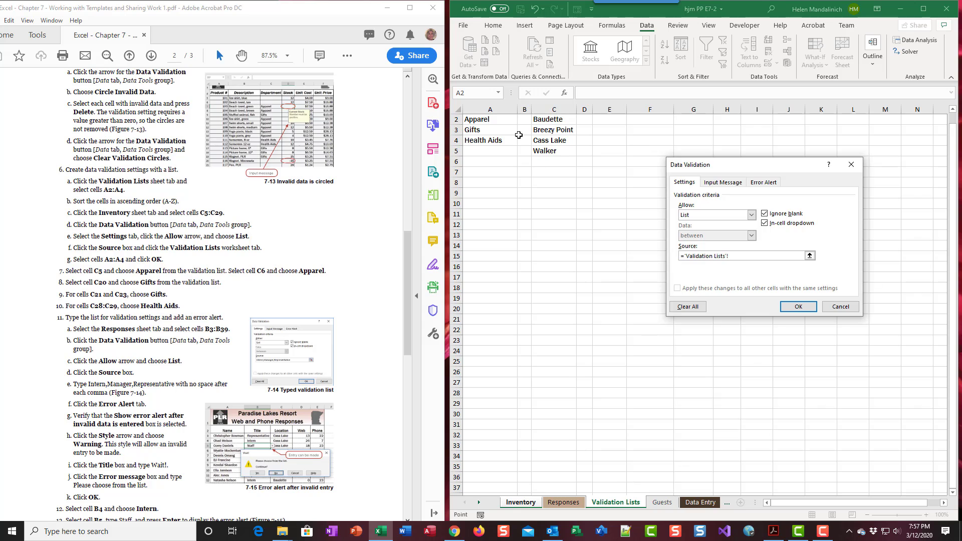
pyautogui.click(495, 121)
pyautogui.moveTo(495, 120); pyautogui.dragTo(495, 140)
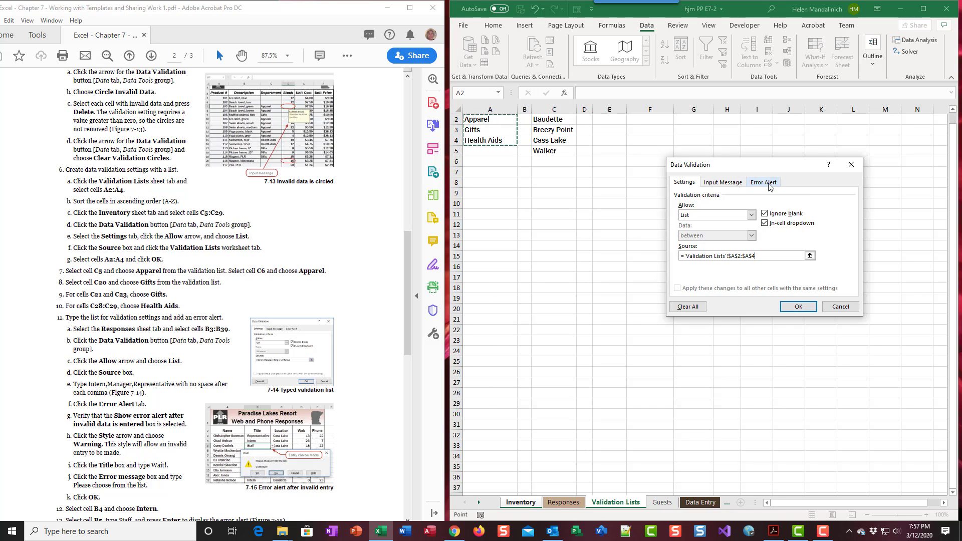
pyautogui.click(797, 308)
pyautogui.click(876, 267)
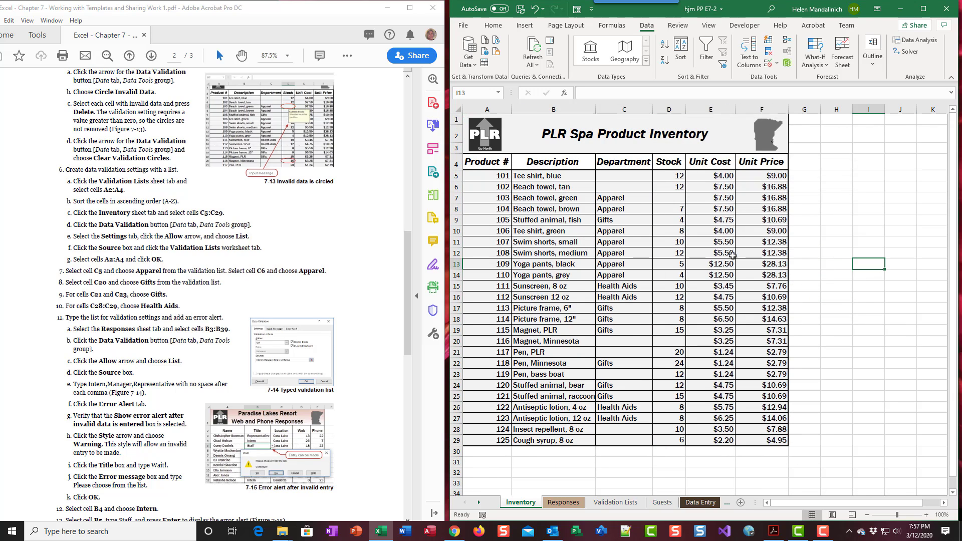
# Fill in Apparel as the department for cells C5 and C6 on the Inventory sheet.
pyautogui.click(601, 174)
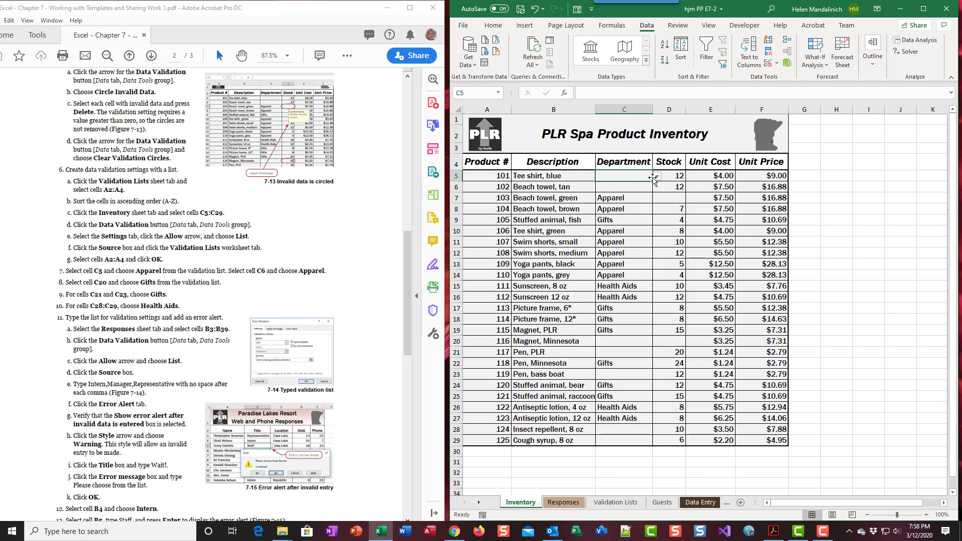
pyautogui.click(657, 176)
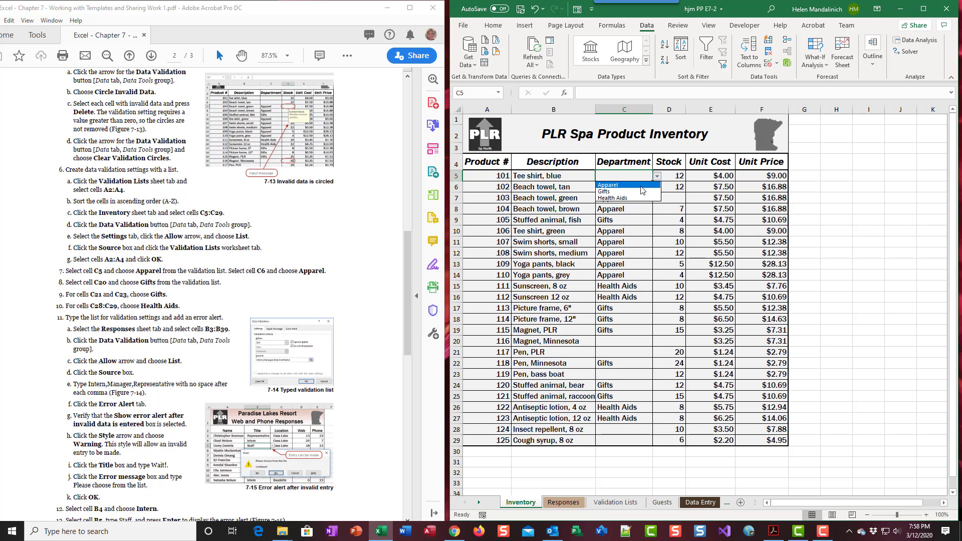
pyautogui.click(639, 189)
pyautogui.click(638, 186)
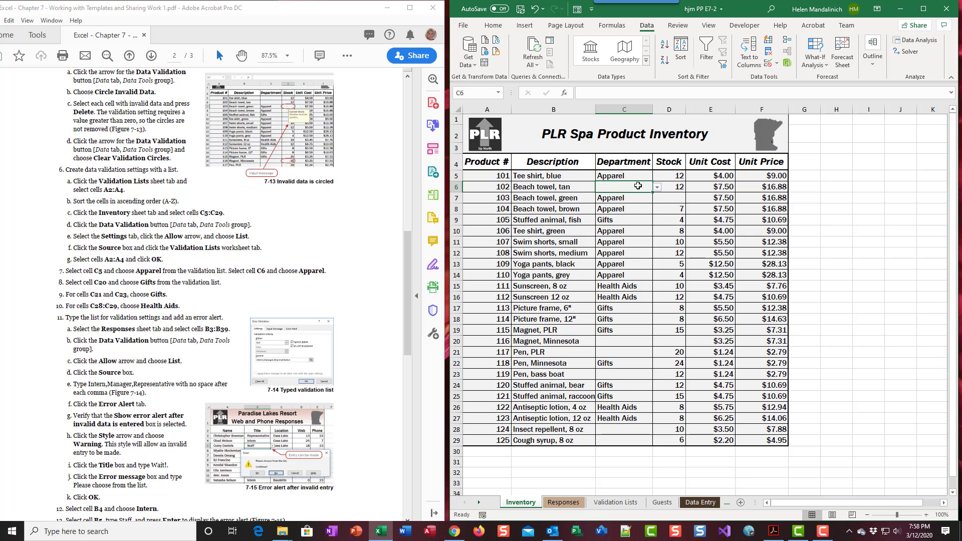
pyautogui.write('apparel')
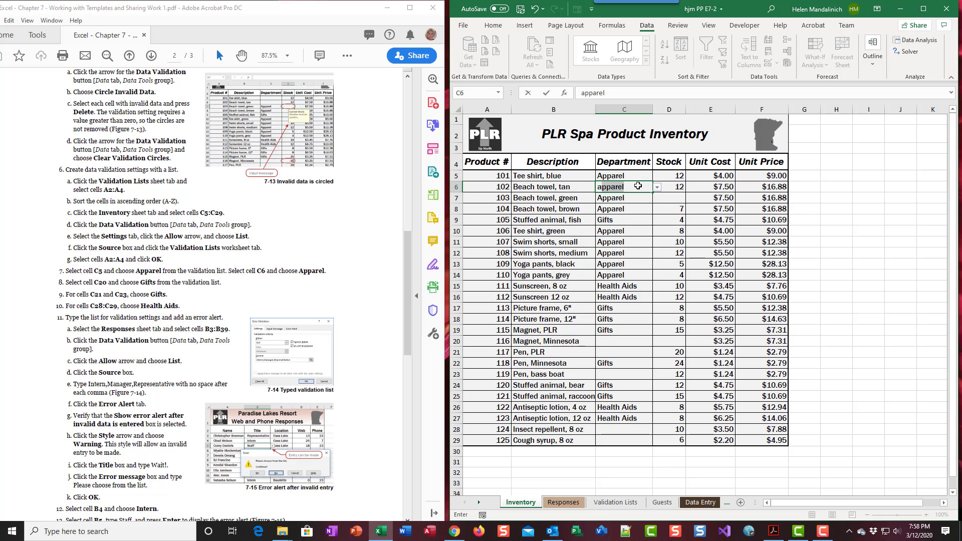
# Enter Gifts as the department in cells C20, C21 and C23.
pyautogui.click(634, 342)
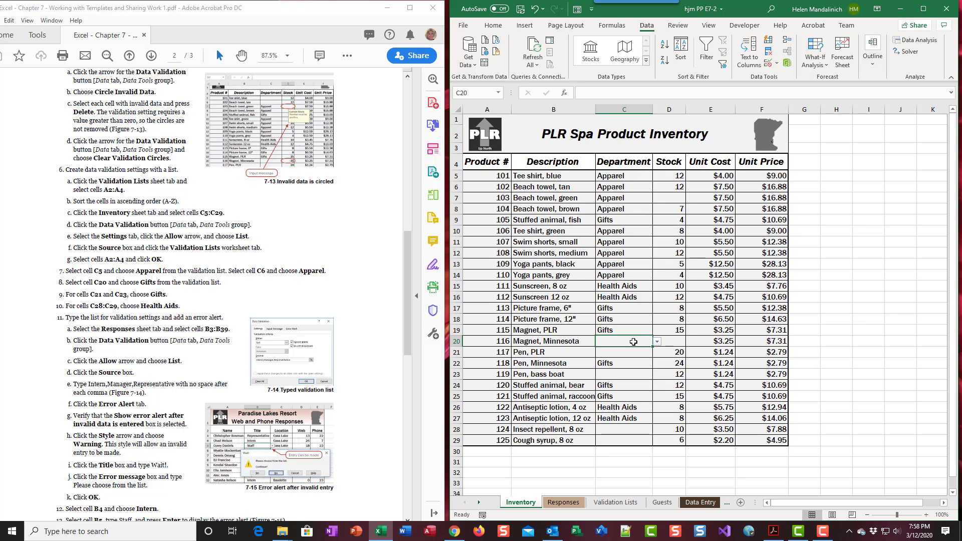
pyautogui.write('gifts')
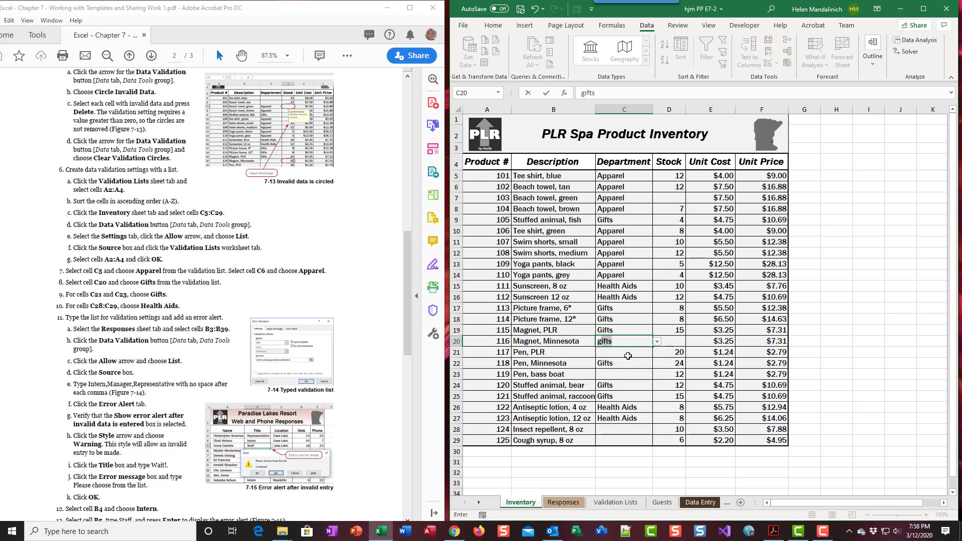
pyautogui.click(629, 354)
pyautogui.write('gifts')
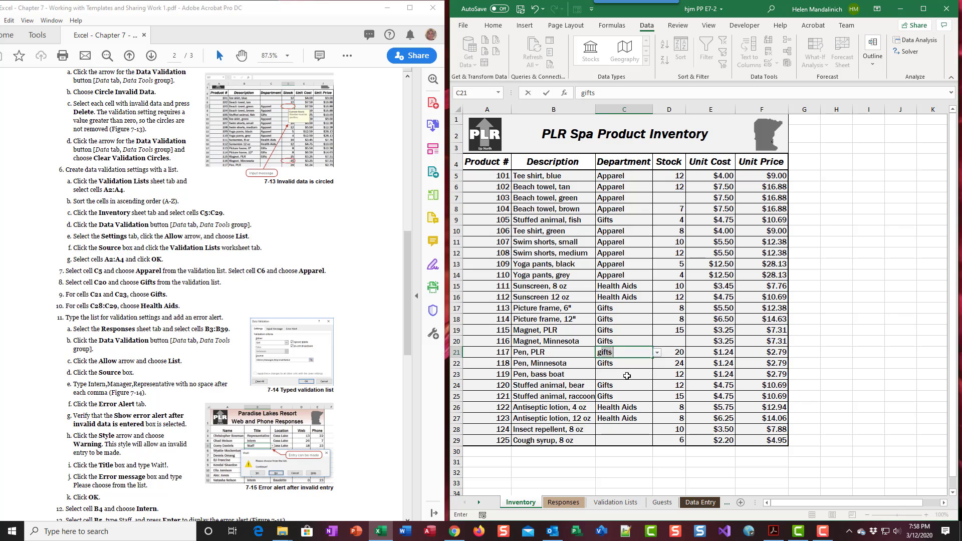
pyautogui.click(627, 376)
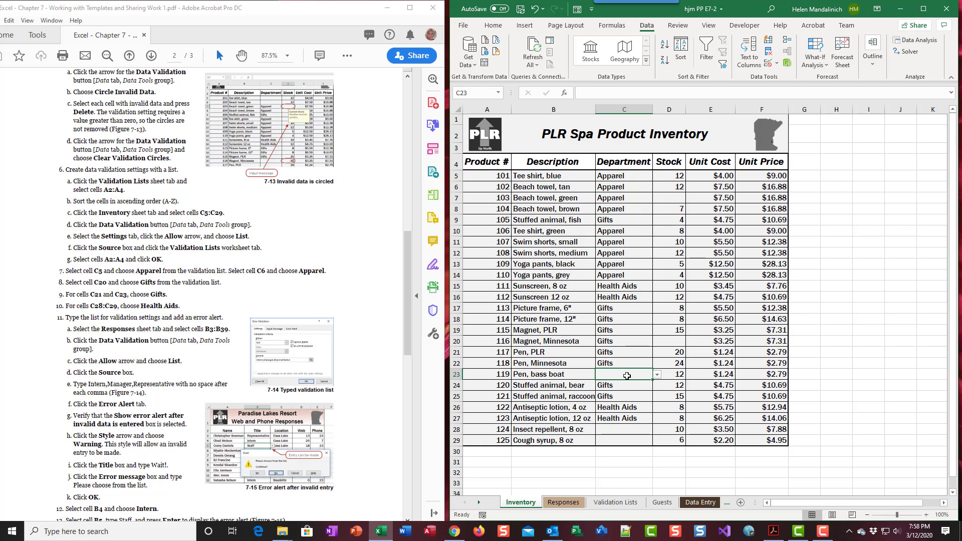
pyautogui.write('gifts')
# Enter Health Aids as the department in cells C28 and C29.
pyautogui.click(619, 426)
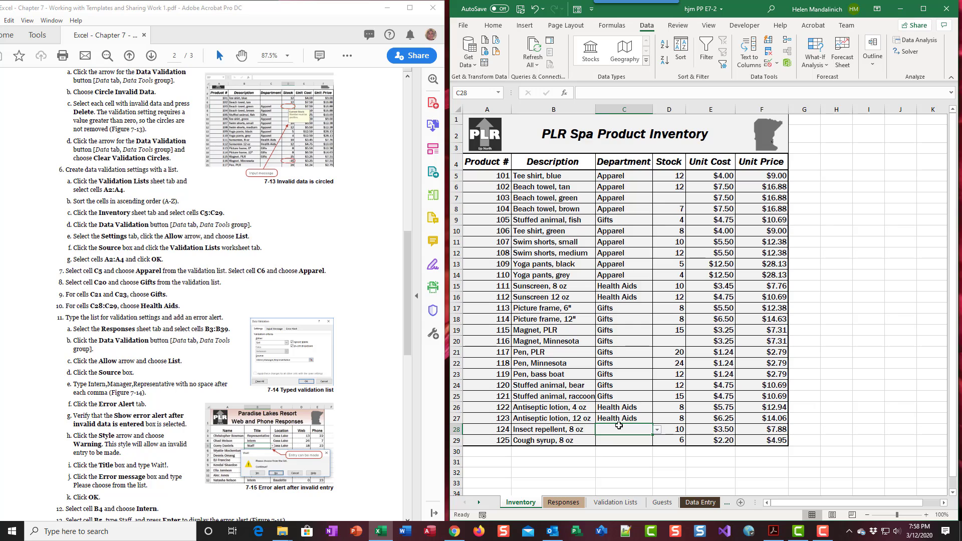
pyautogui.write('health Aids')
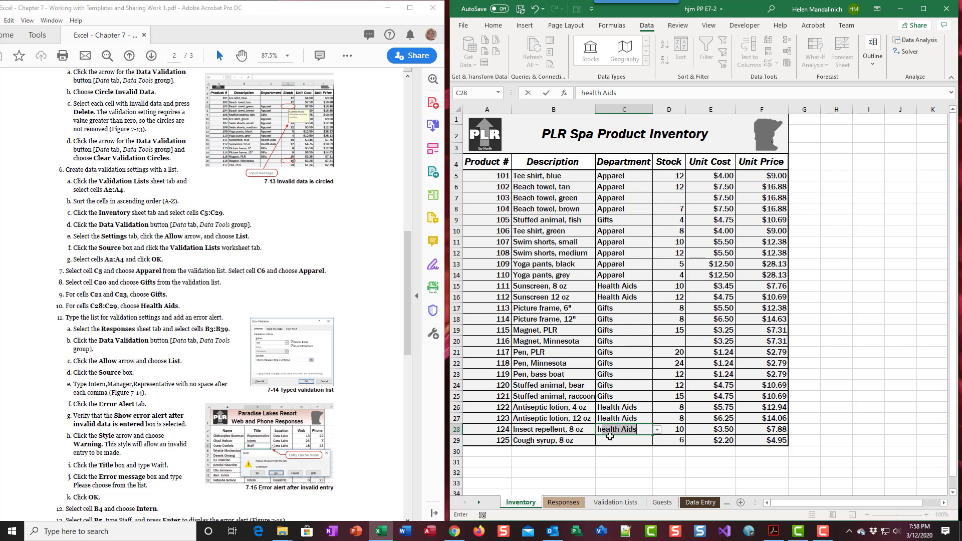
pyautogui.press('Return')
pyautogui.write('health Aids')
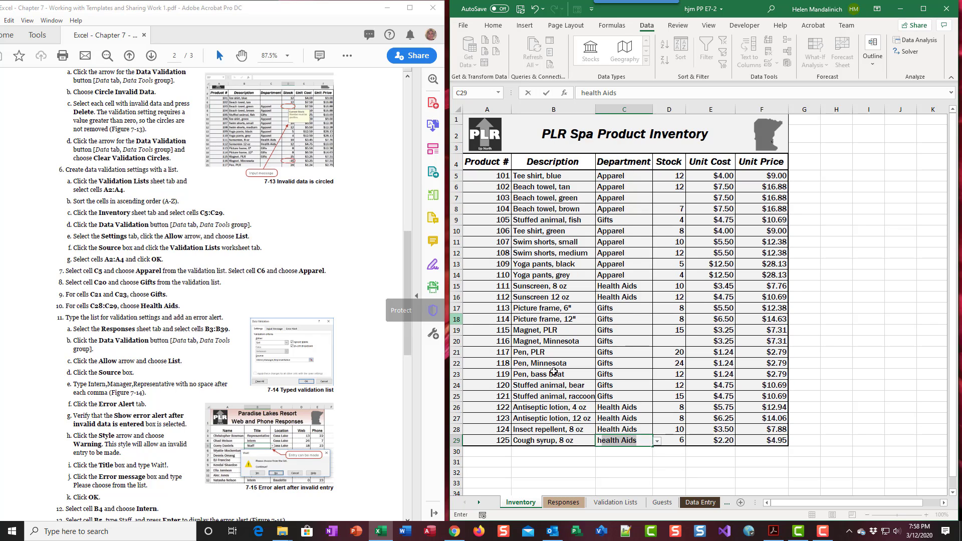
pyautogui.click(635, 374)
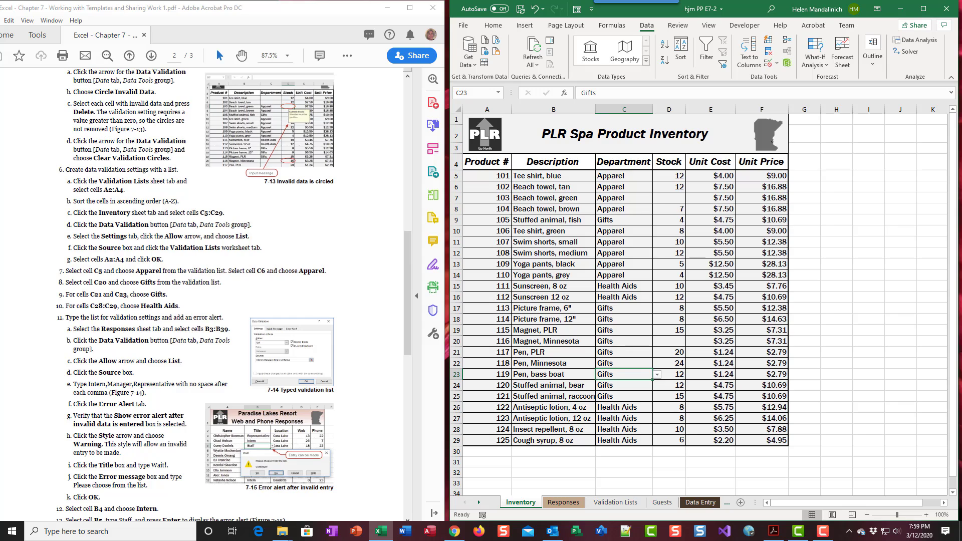
# Start a data validation rule for Title cells B3:B39 on the Responses sheet, allowing List values.
pyautogui.scroll(-4, 230, 291)
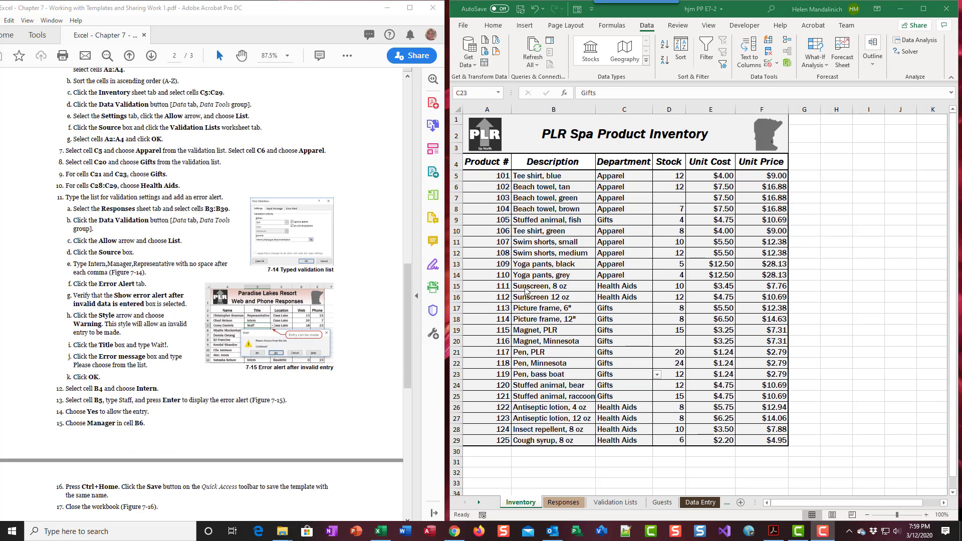
pyautogui.click(555, 502)
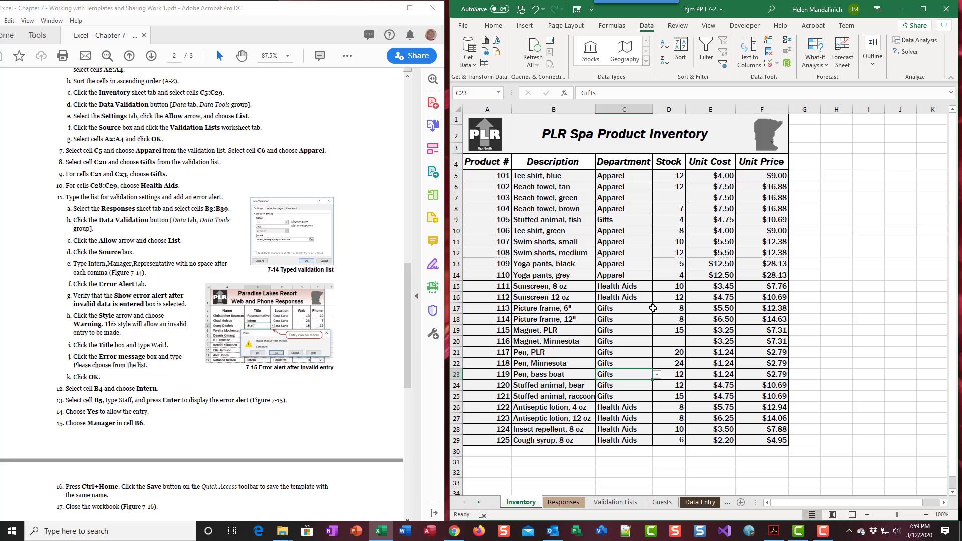
pyautogui.click(564, 503)
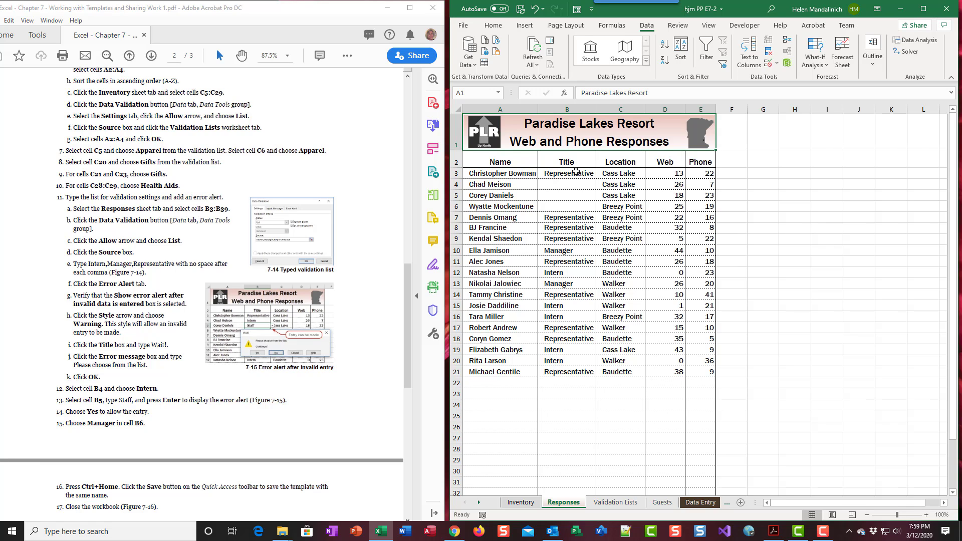
pyautogui.moveTo(575, 172); pyautogui.dragTo(582, 470)
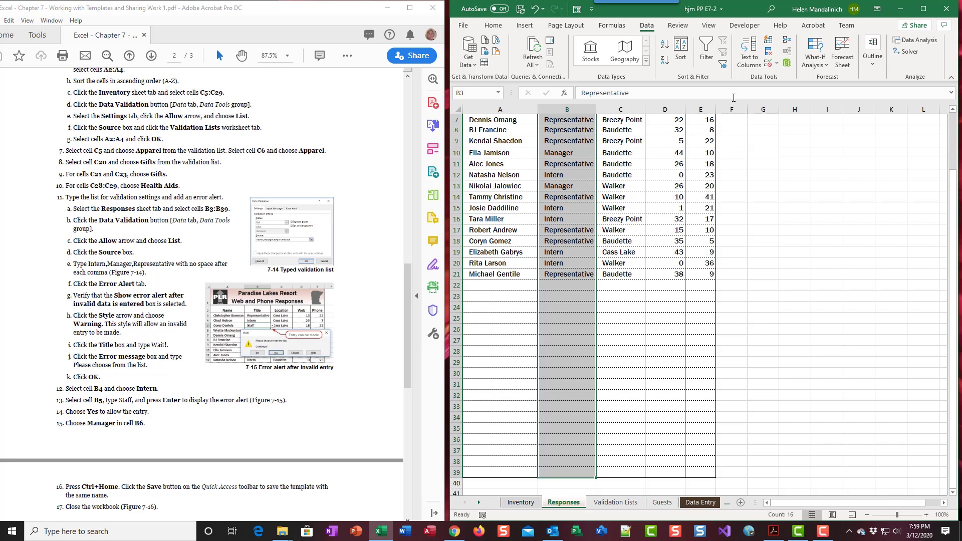
pyautogui.click(776, 64)
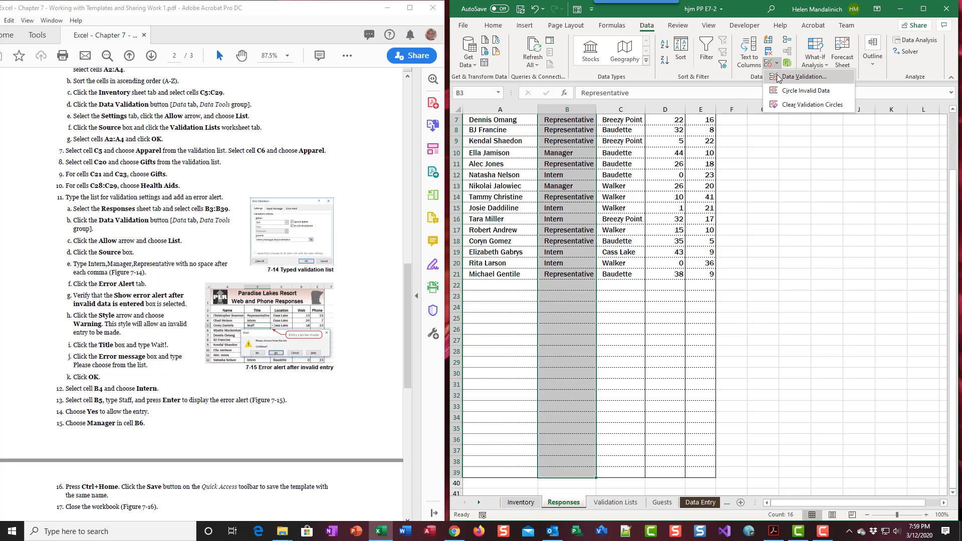
pyautogui.click(777, 76)
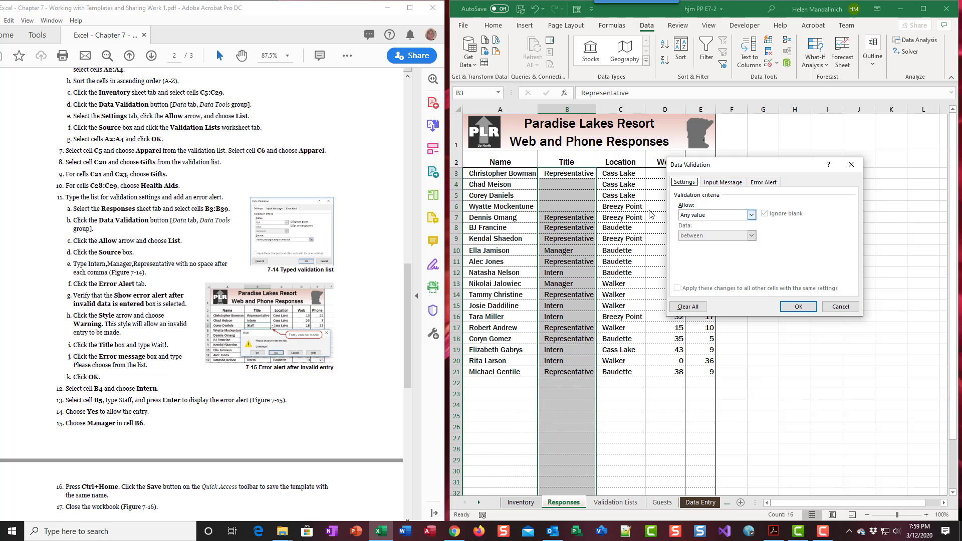
pyautogui.click(739, 216)
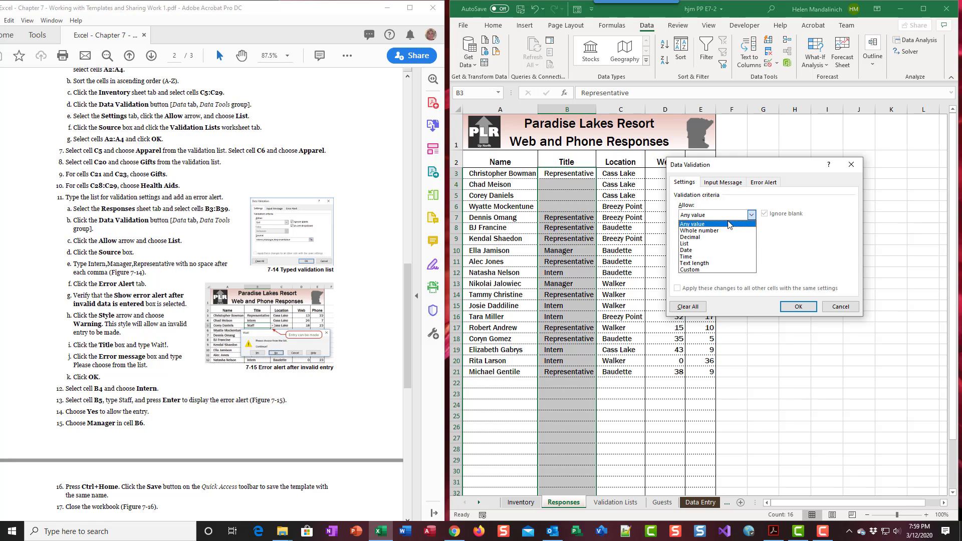
pyautogui.click(728, 249)
# Set the validation list source to the typed entries Intern,Manager,Representative.
pyautogui.click(709, 256)
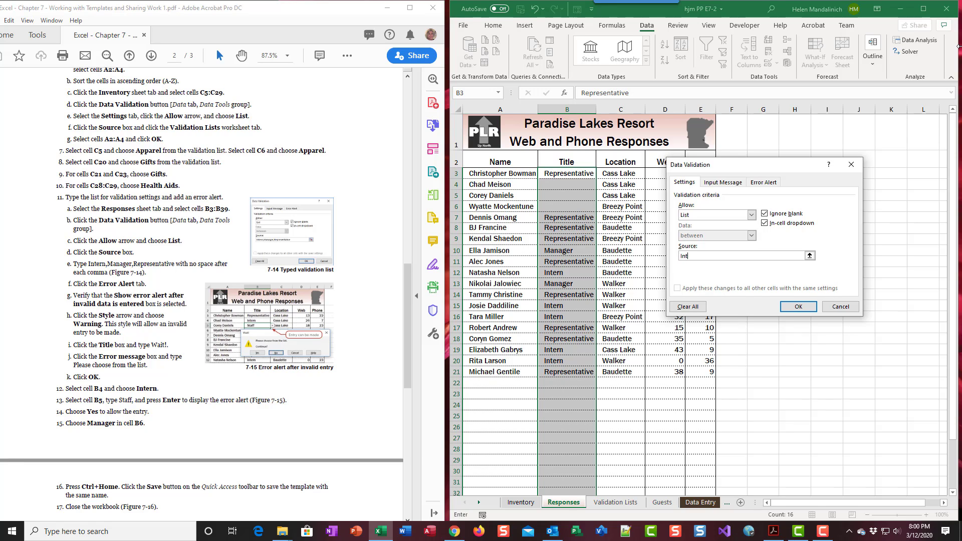
pyautogui.write('ern')
pyautogui.write('Manager,')
pyautogui.write('Representative')
# Add a Warning error alert titled "Wait!" with the message "Please choose from the list." and apply the validation rule.
pyautogui.click(763, 182)
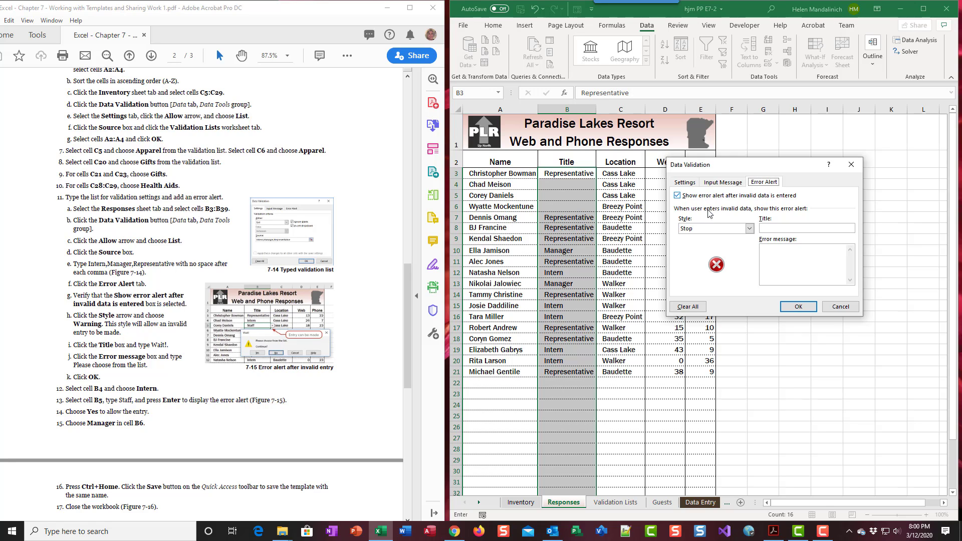
pyautogui.click(723, 229)
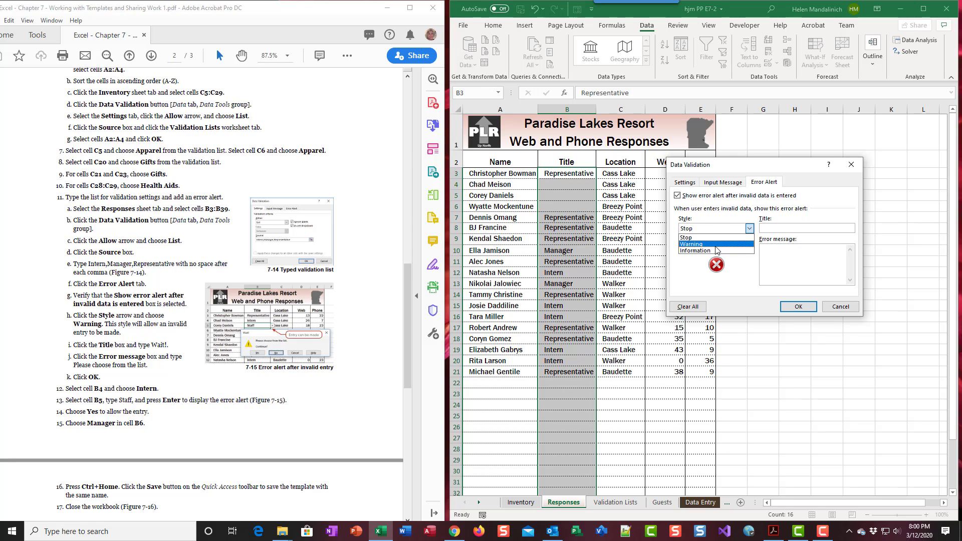
pyautogui.click(716, 245)
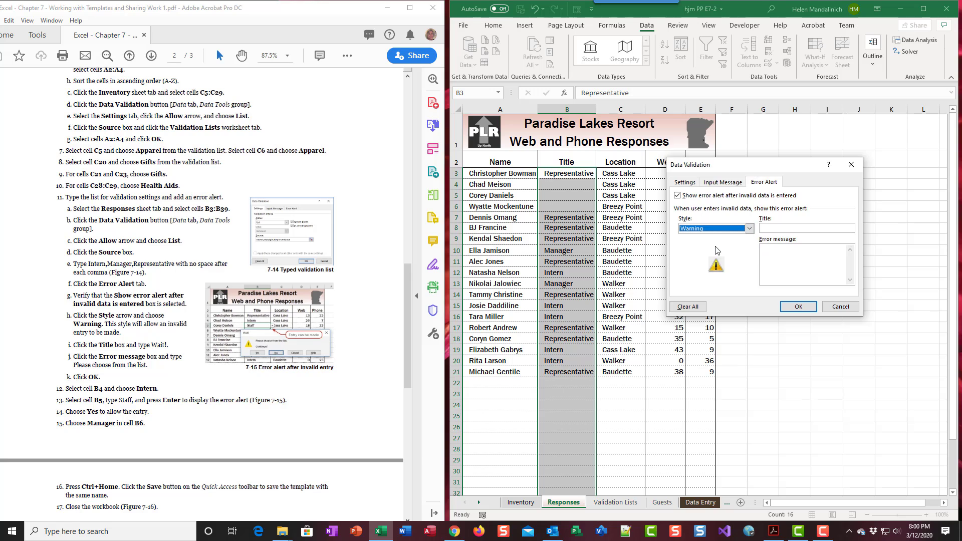
pyautogui.click(779, 227)
pyautogui.write('Wait!')
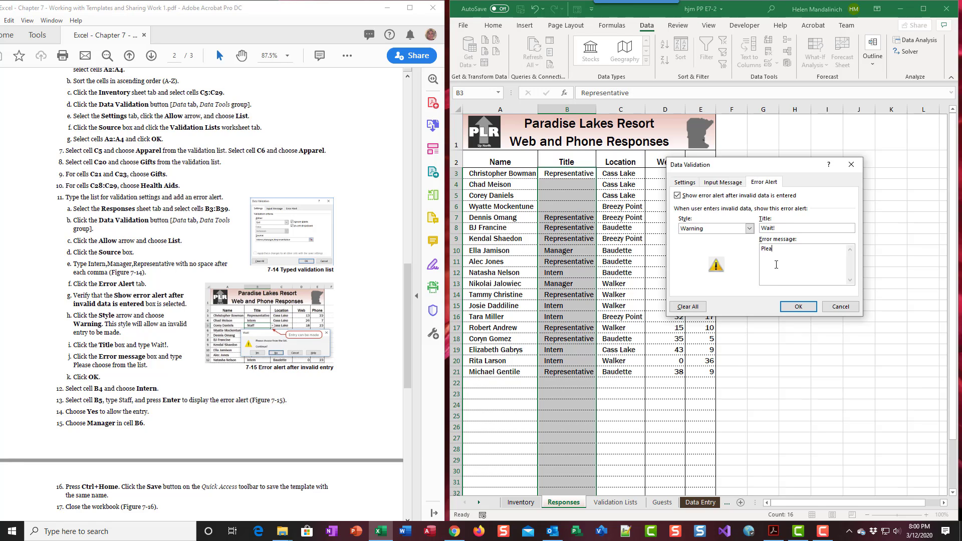
pyautogui.write('se')
pyautogui.write(' choose from the list.')
pyautogui.click(808, 312)
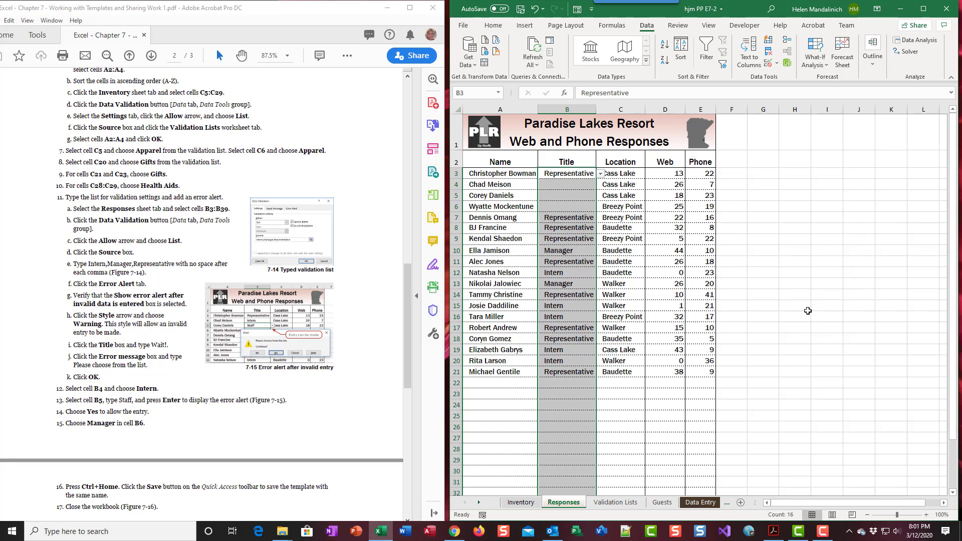
# Choose Intern from the validation list for cell B4 on the Responses sheet.
pyautogui.scroll(-2, 180, 391)
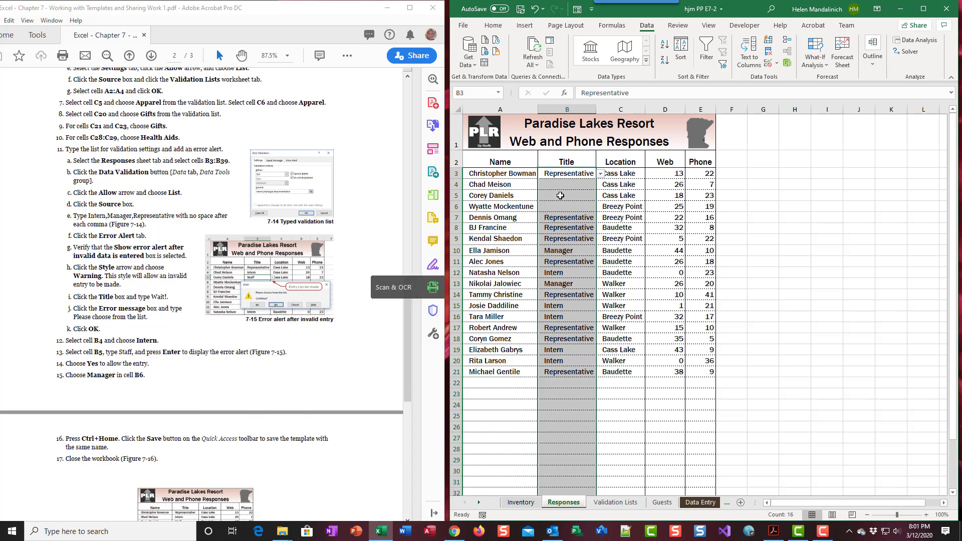
pyautogui.click(581, 185)
pyautogui.click(600, 185)
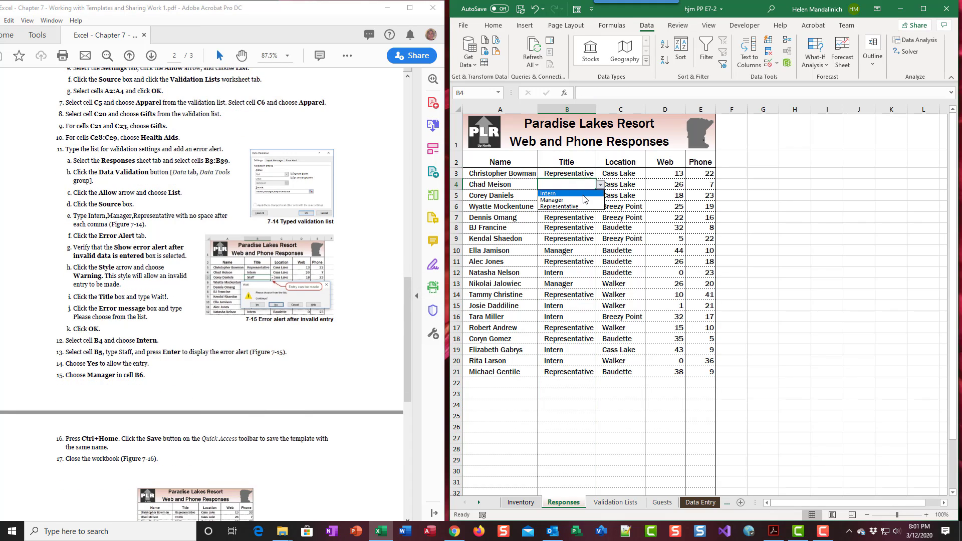
pyautogui.click(582, 193)
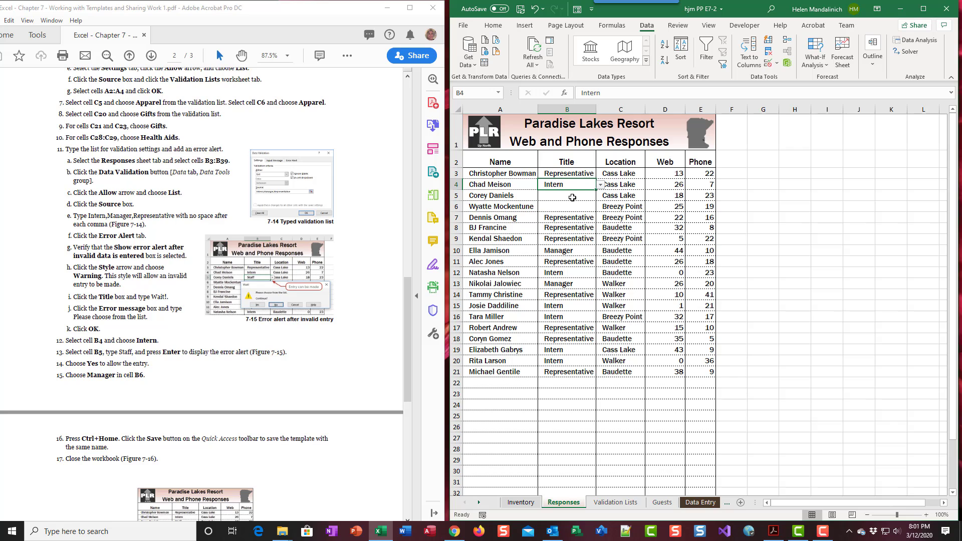
# Enter Staff as the title in cell B5 and allow the entry despite the validation warning.
pyautogui.click(572, 197)
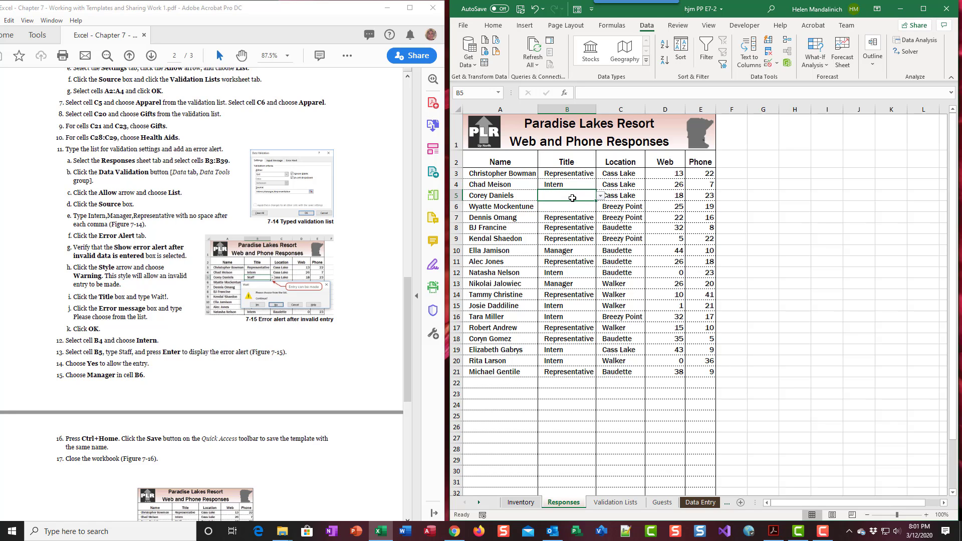
pyautogui.click(600, 195)
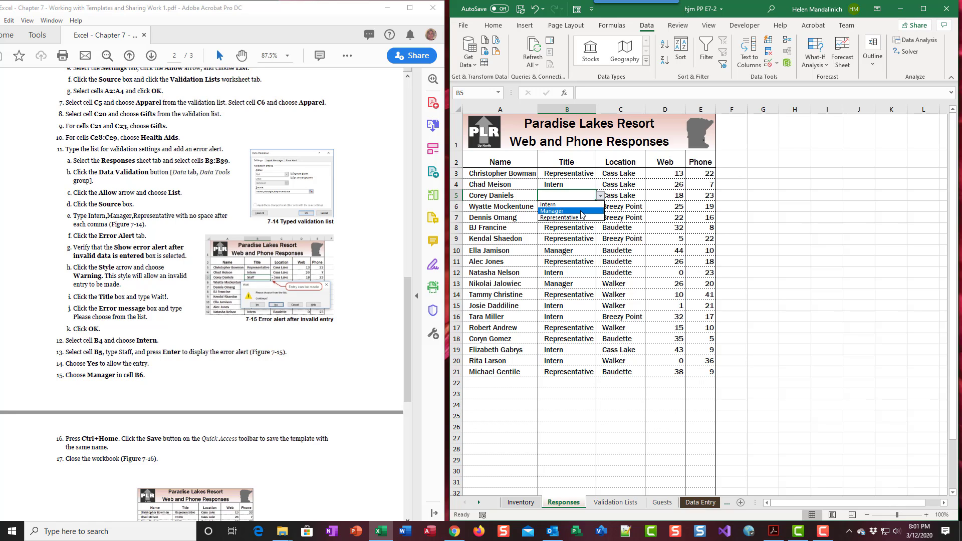
pyautogui.click(549, 194)
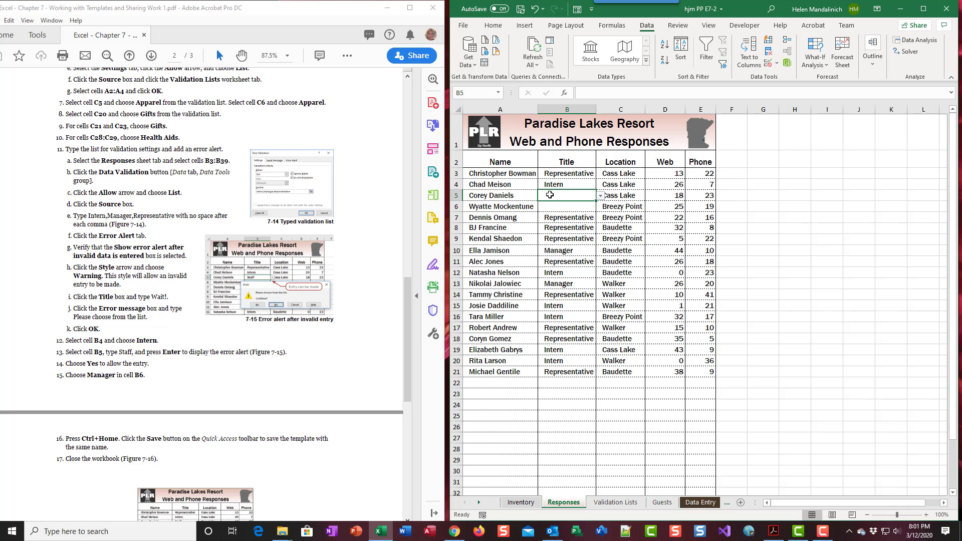
pyautogui.write('Staff')
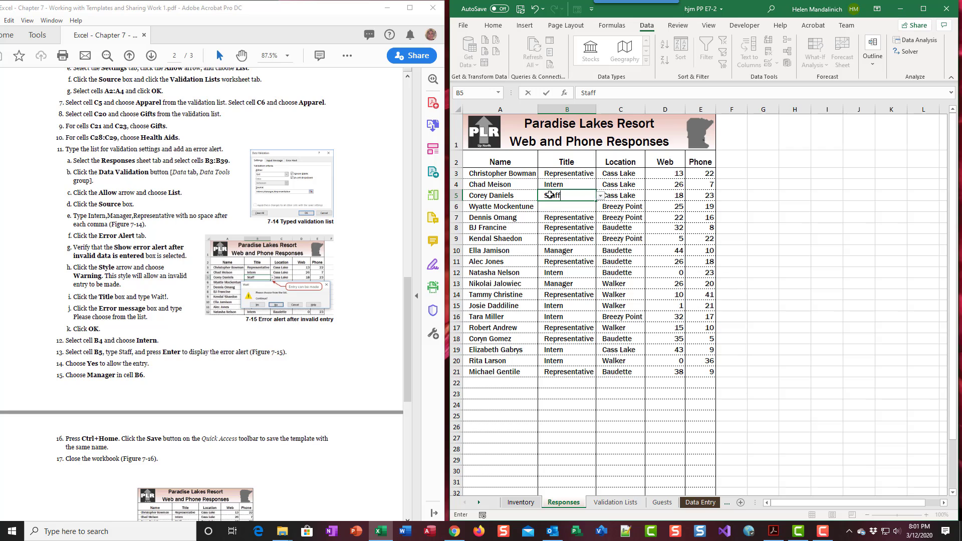
pyautogui.press('Return')
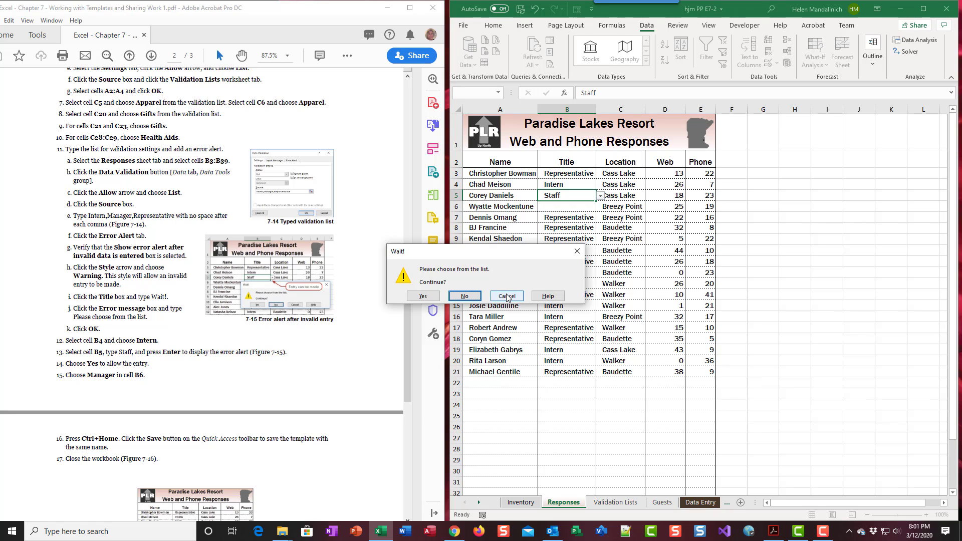
pyautogui.click(432, 296)
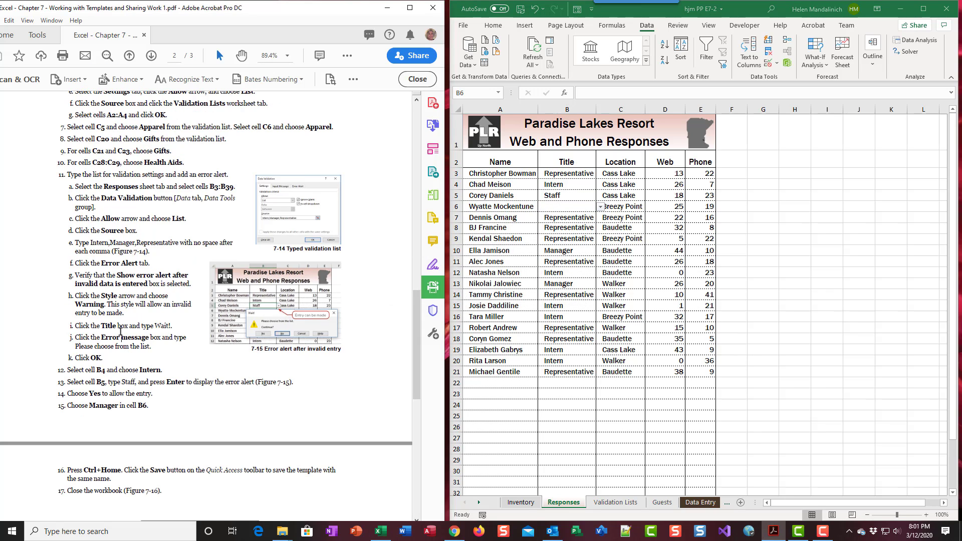
pyautogui.scroll(-2, 120, 332)
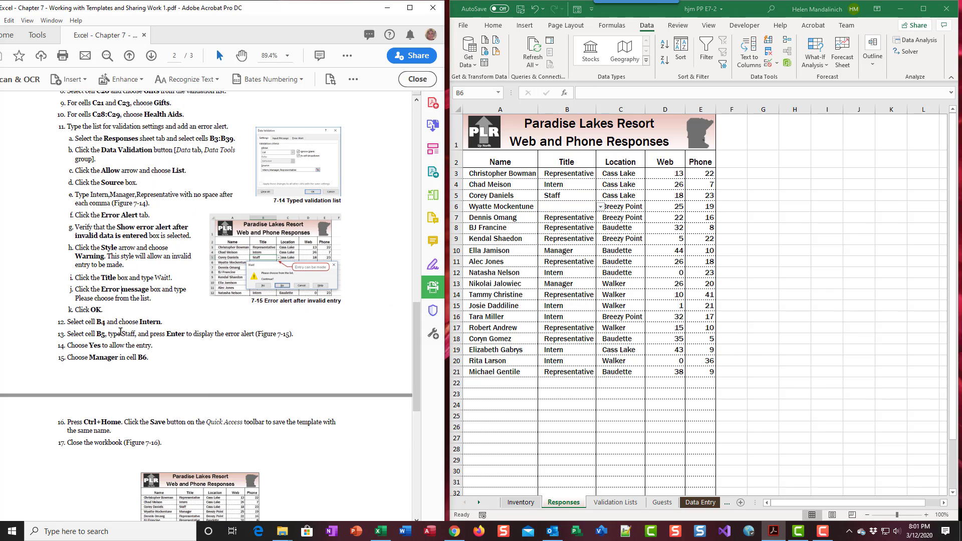
# Choose Manager from the validation list for cell B6 on the Responses sheet.
pyautogui.click(566, 207)
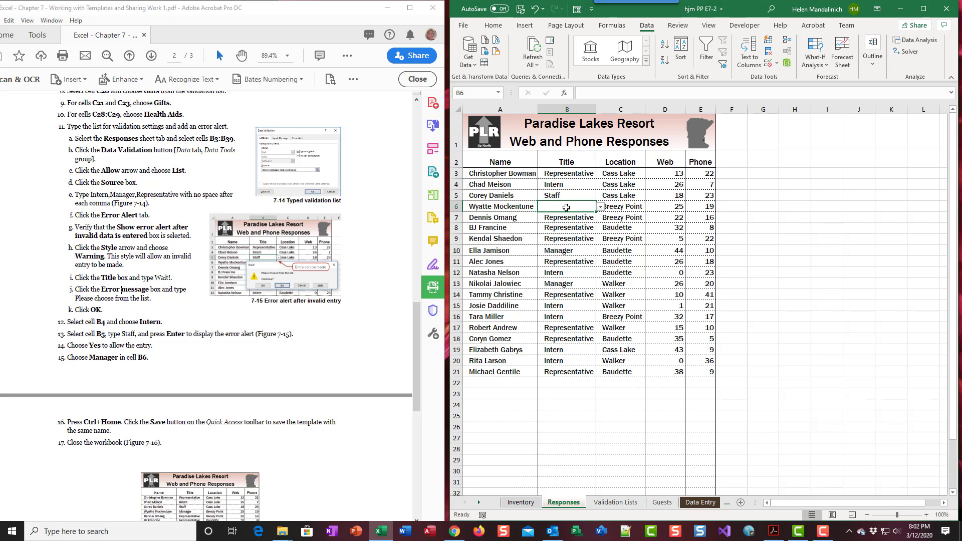
pyautogui.scroll(-2, 159, 331)
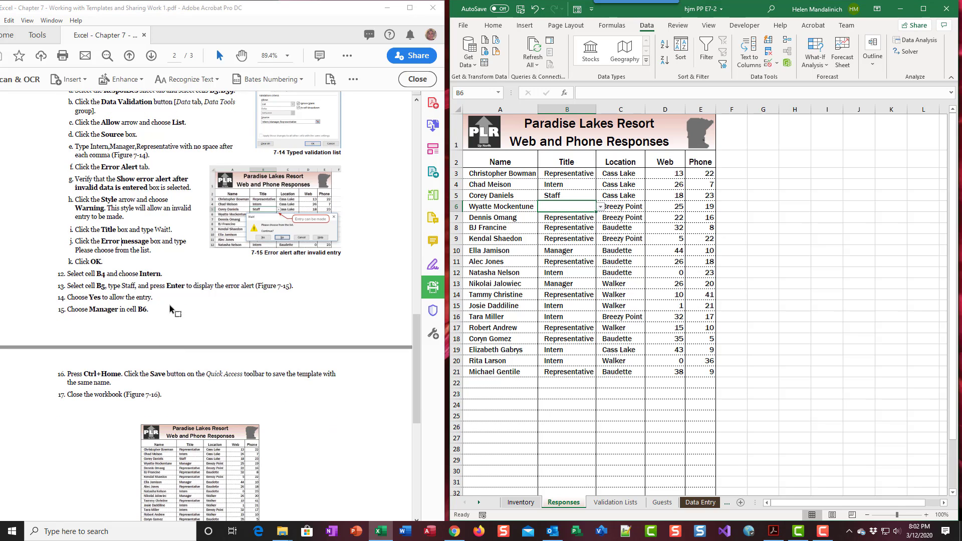
pyautogui.click(600, 206)
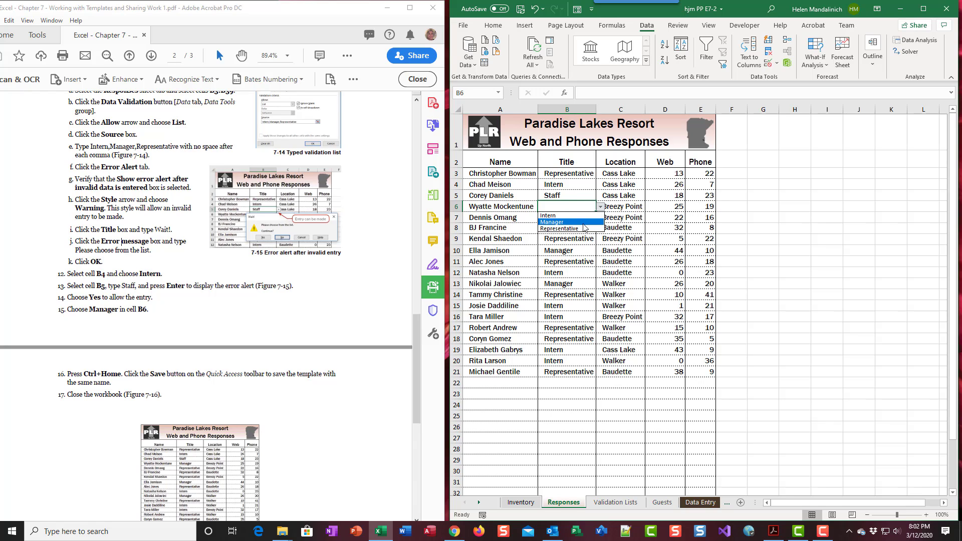
pyautogui.click(583, 223)
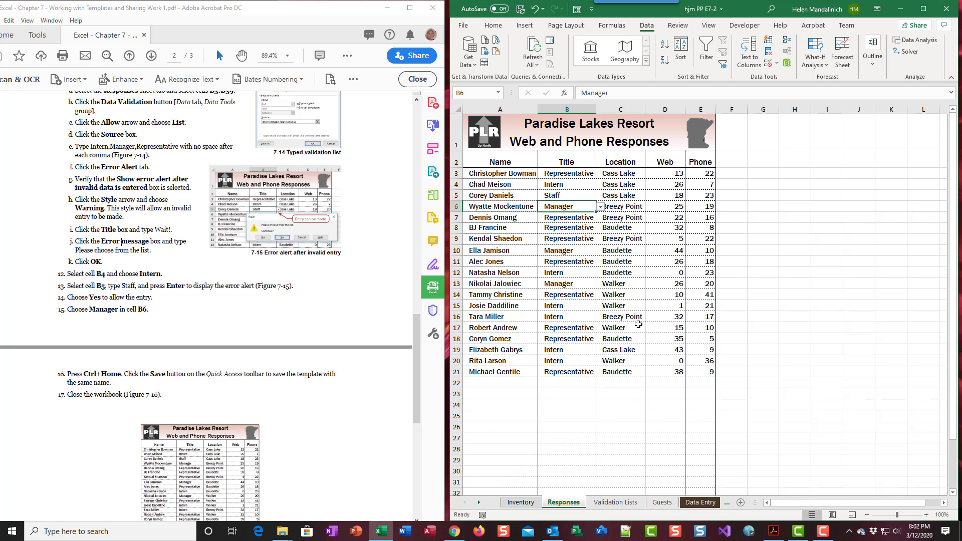
# Save the template under the same name with cell A1 selected, and close the workbook.
pyautogui.hotkey('ctrl', 'Home')
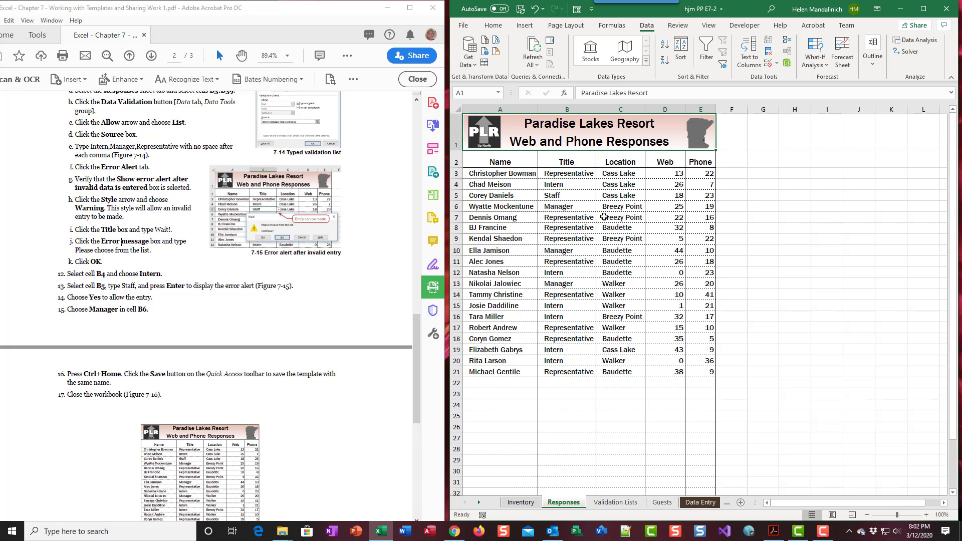
pyautogui.click(521, 9)
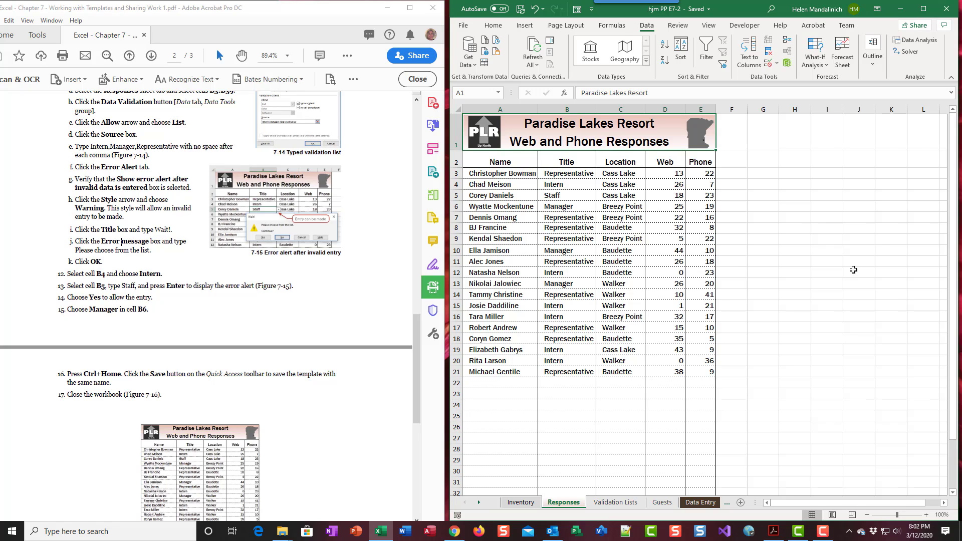
pyautogui.scroll(-10, 142, 250)
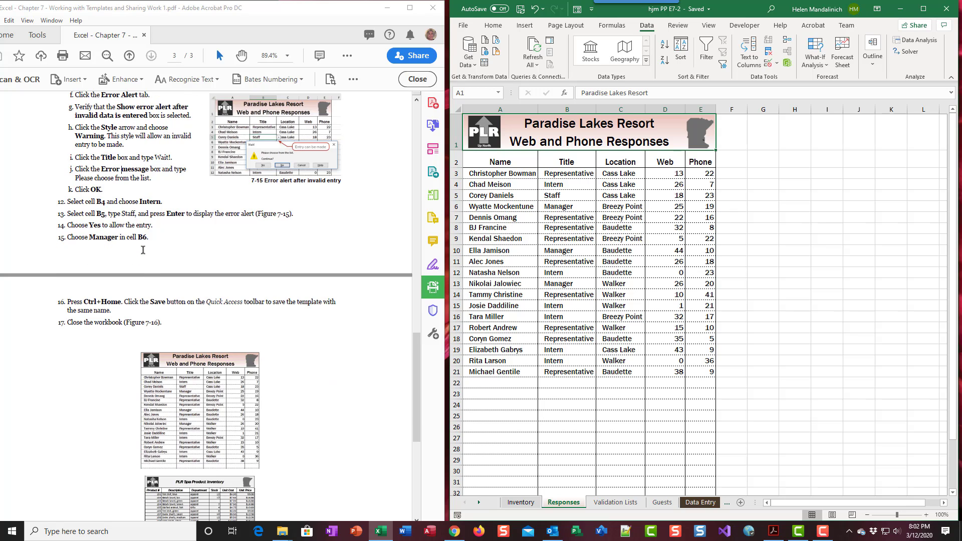
pyautogui.scroll(6, 142, 250)
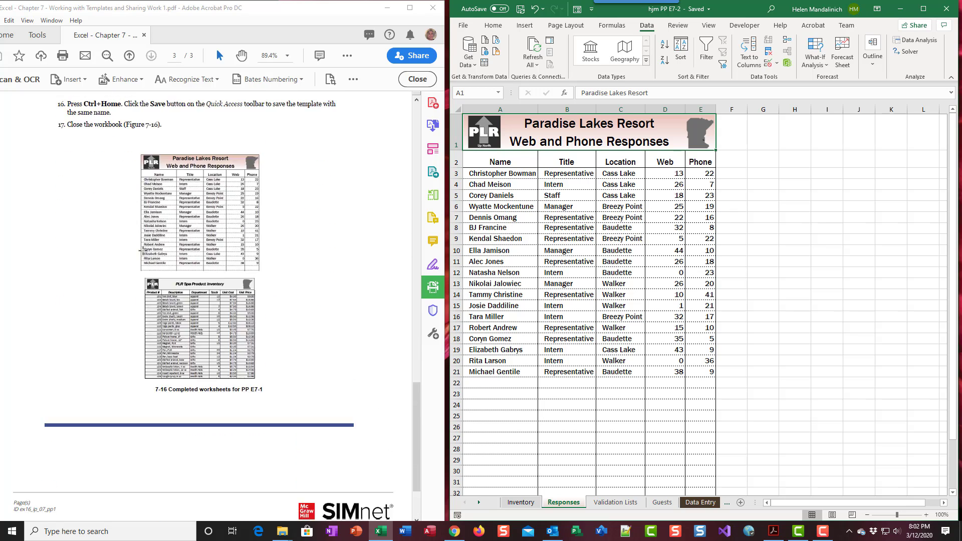
pyautogui.click(464, 26)
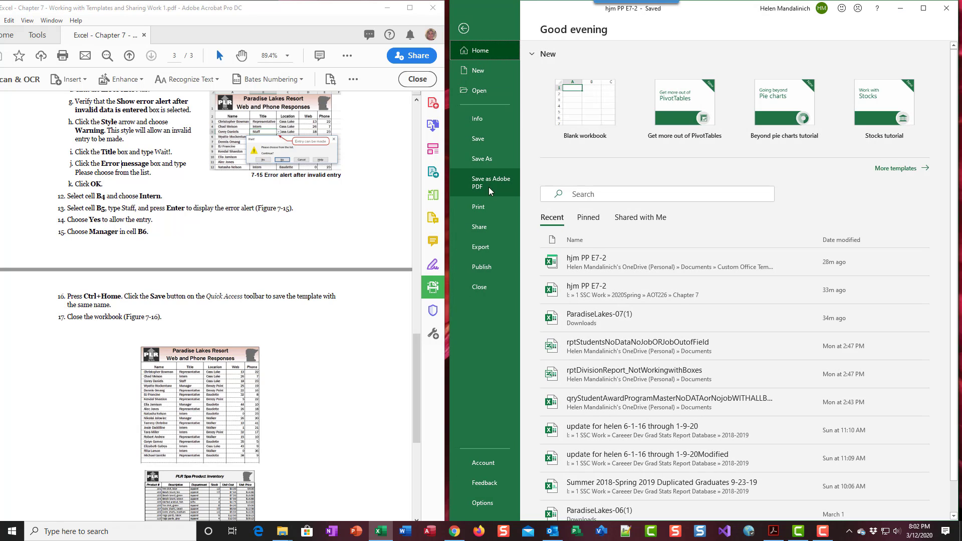
pyautogui.click(483, 286)
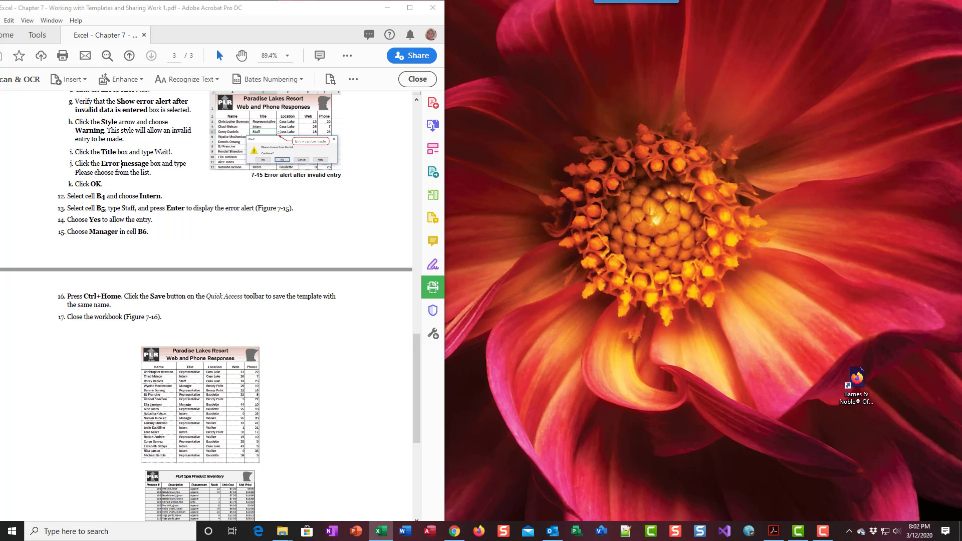
# Move and resize the empty Excel window so it fills the space beside the PDF instructions.
pyautogui.moveTo(961, 50); pyautogui.dragTo(750, 21)
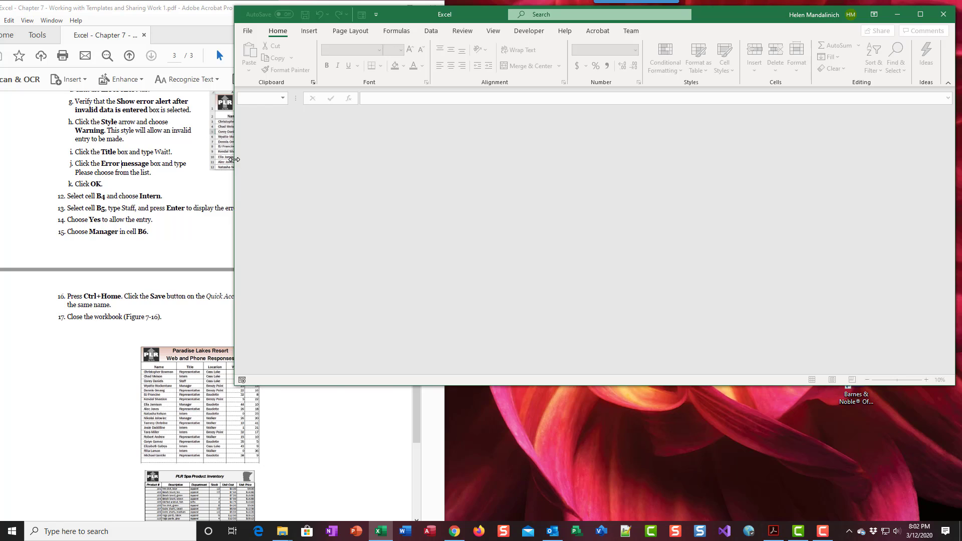
pyautogui.moveTo(235, 161); pyautogui.dragTo(441, 176)
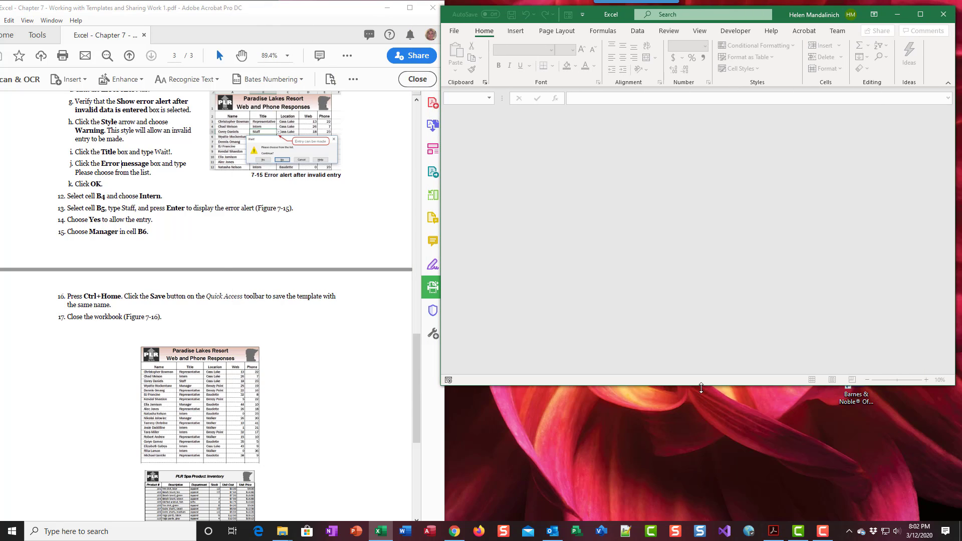
pyautogui.moveTo(701, 385); pyautogui.dragTo(694, 521)
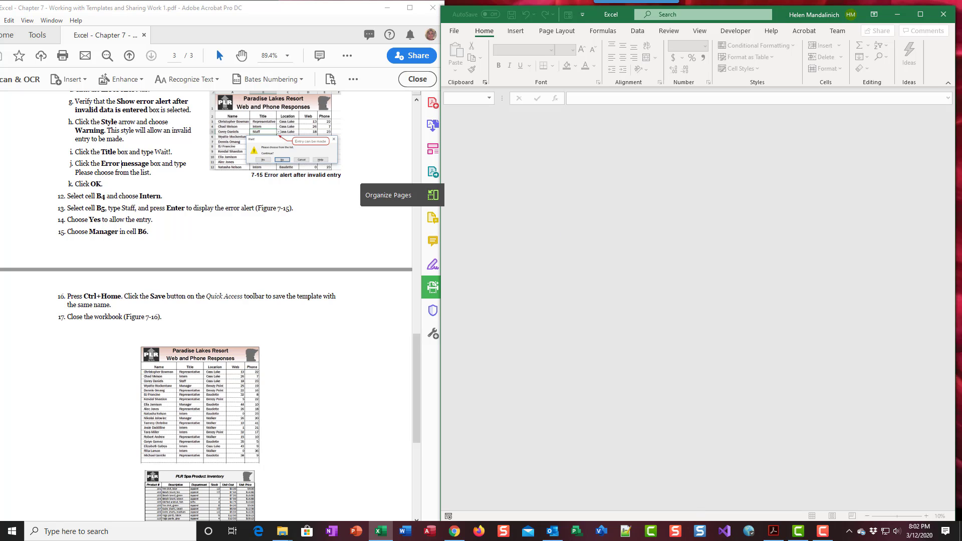